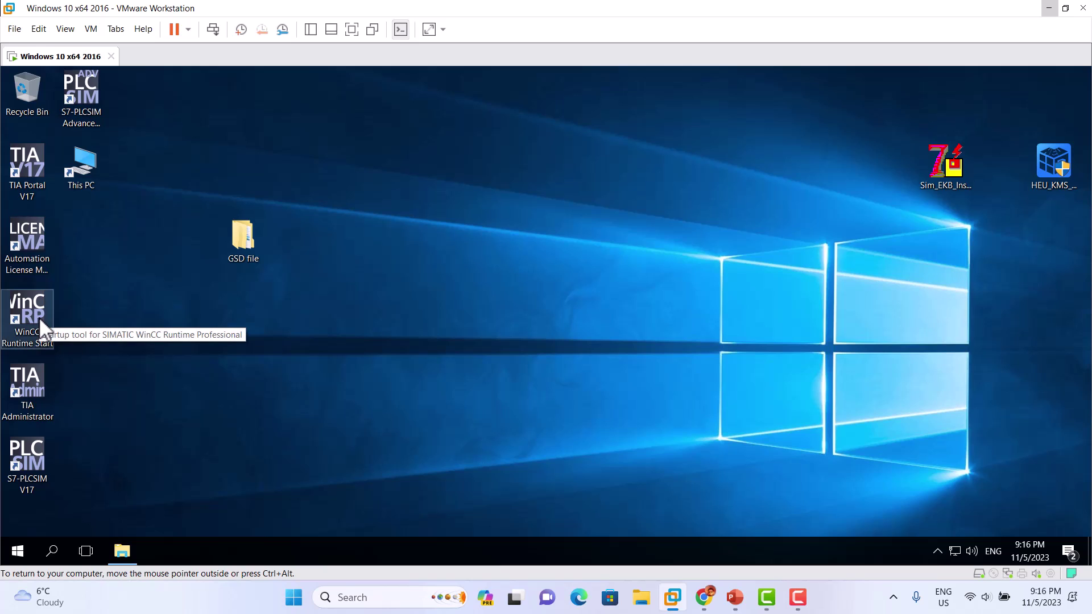
- Launch TIA Portal V17 and bring Chrome's Emerson GSD-DB search results to the front
{"action": "left_click", "coordinate": [32, 186]}
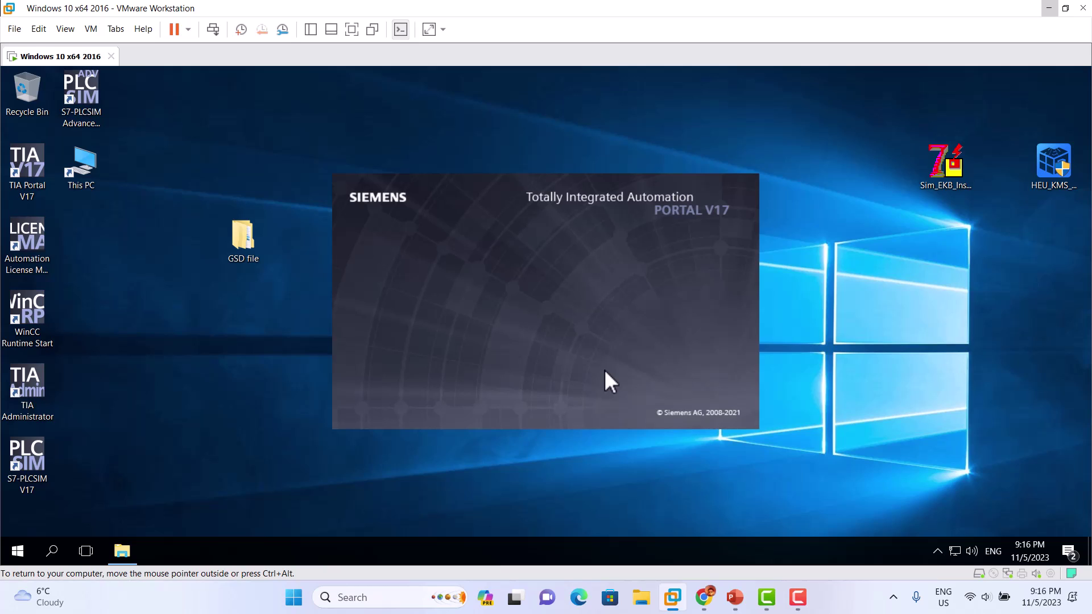
{"action": "left_click", "coordinate": [699, 603]}
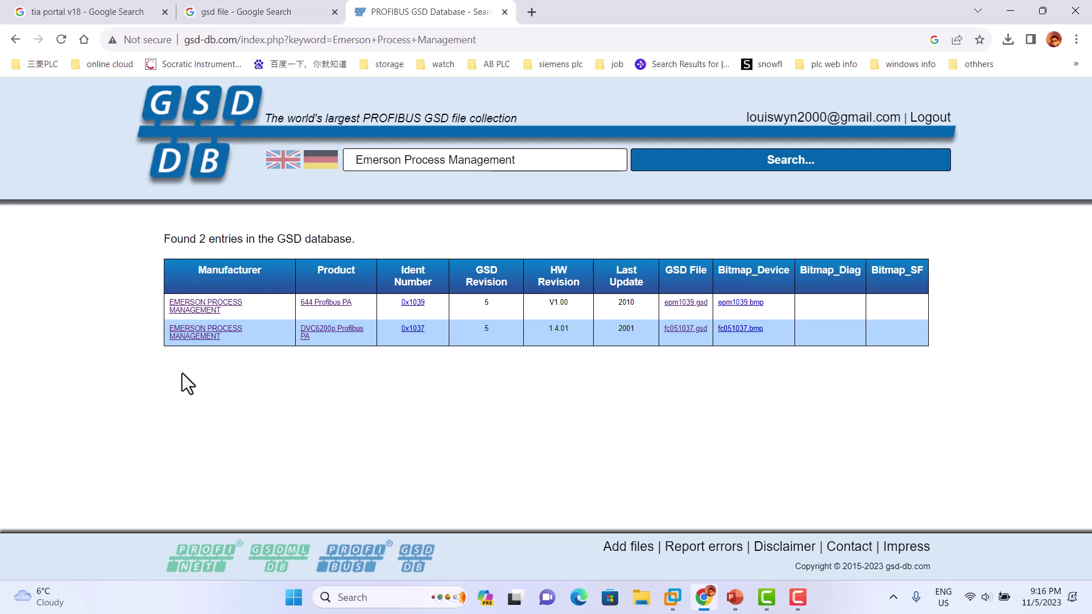
- Review the GSD-DB tabs listing epm1039.gsd and fc051037.gsd, then return to the VM
{"action": "left_click", "coordinate": [236, 5]}
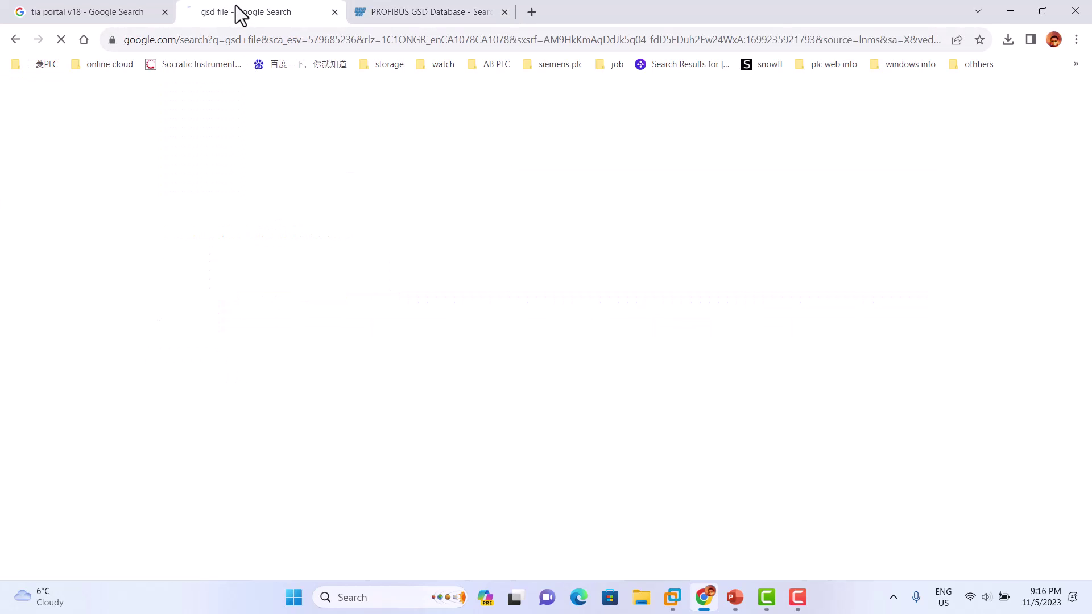
{"action": "left_click", "coordinate": [407, 18]}
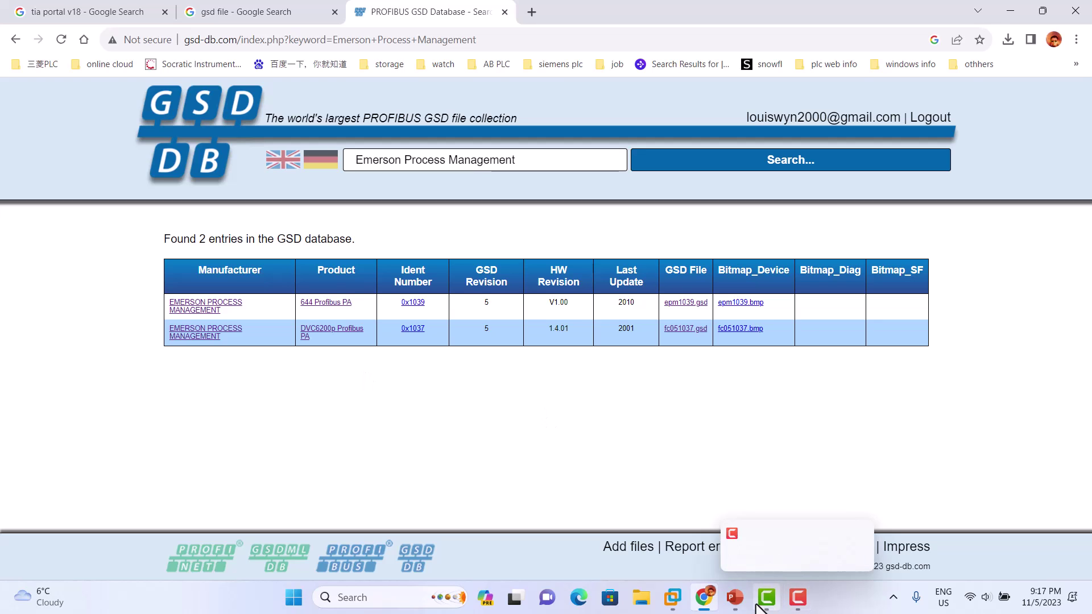
{"action": "left_click", "coordinate": [673, 597]}
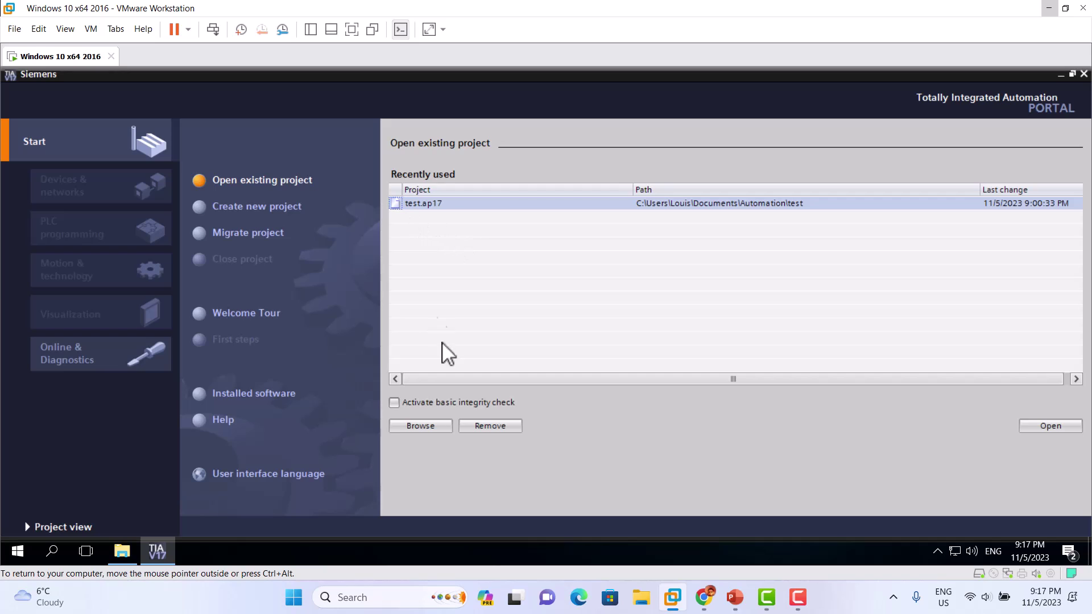
- Remove test.ap17 from recent projects, create project 'GSD file test', and go to Add new device
{"action": "left_click", "coordinate": [490, 428]}
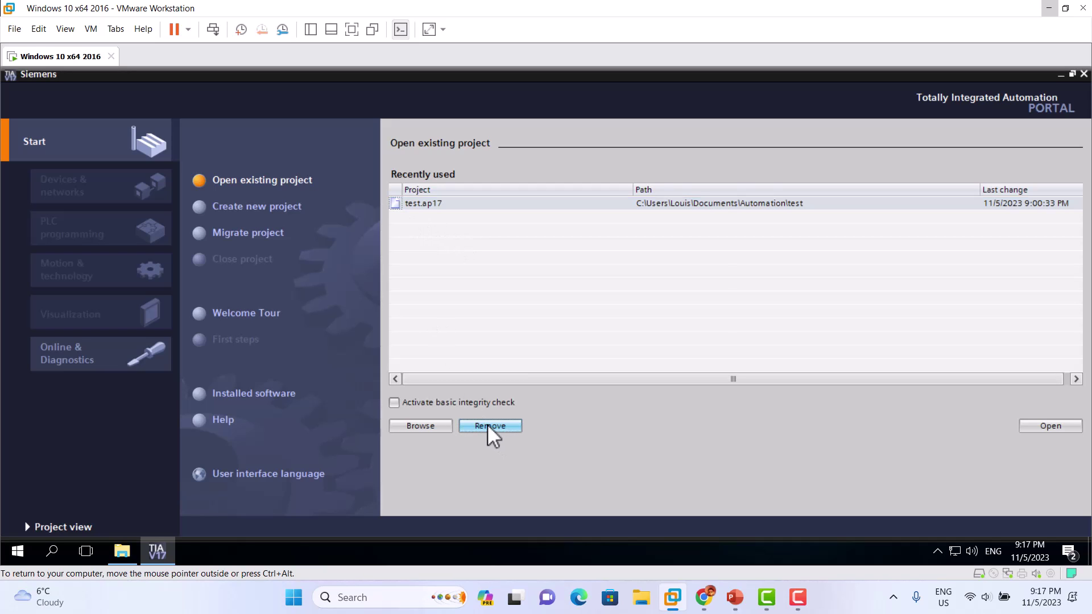
{"action": "left_click", "coordinate": [629, 369]}
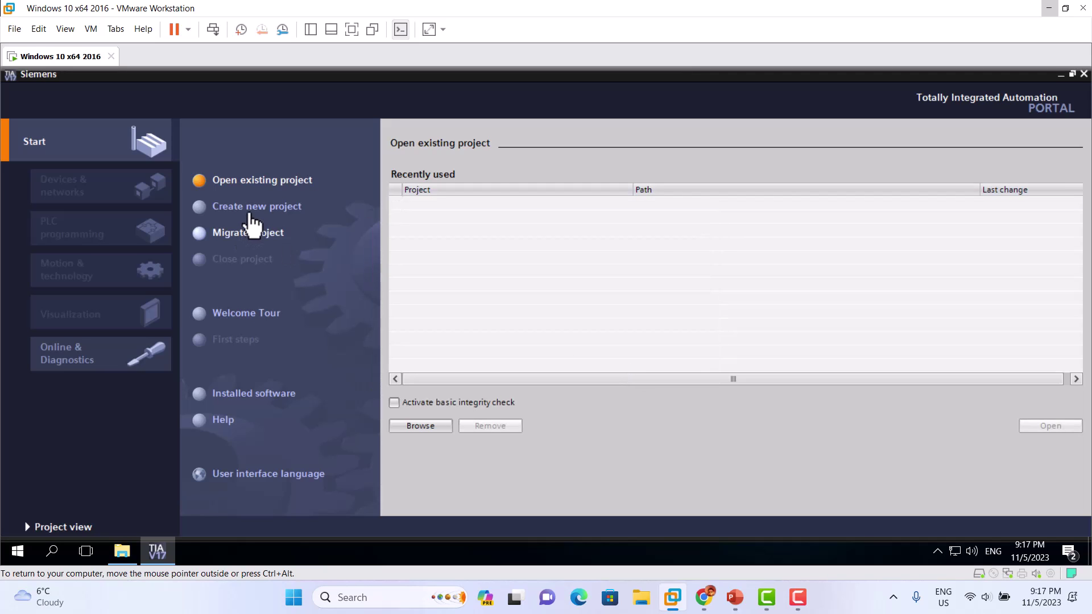
{"action": "left_click", "coordinate": [259, 215]}
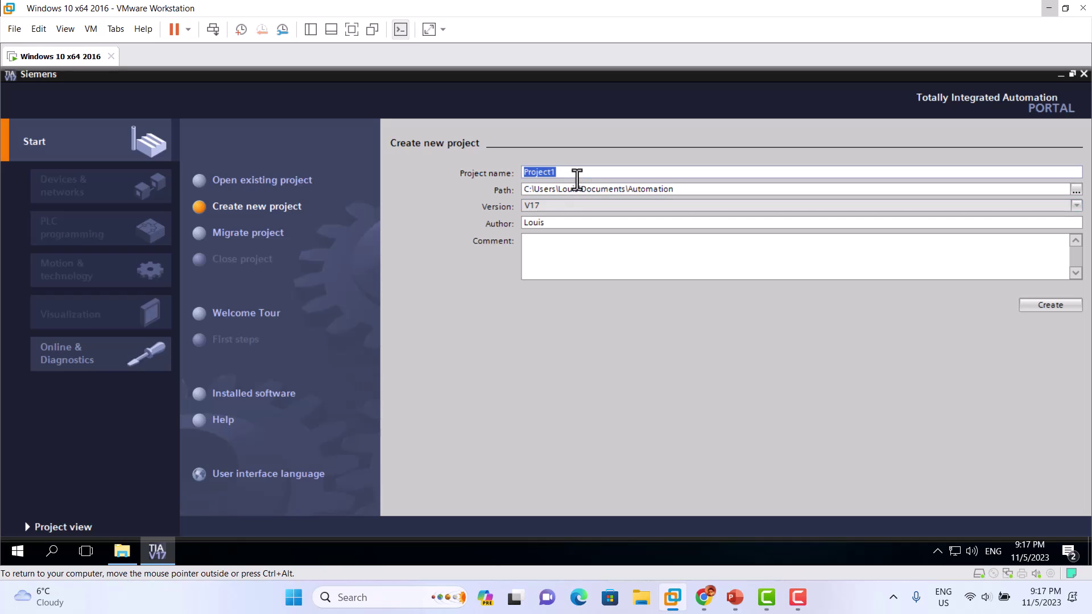
{"action": "type", "text": "GSD file test"}
{"action": "left_click", "coordinate": [1062, 309]}
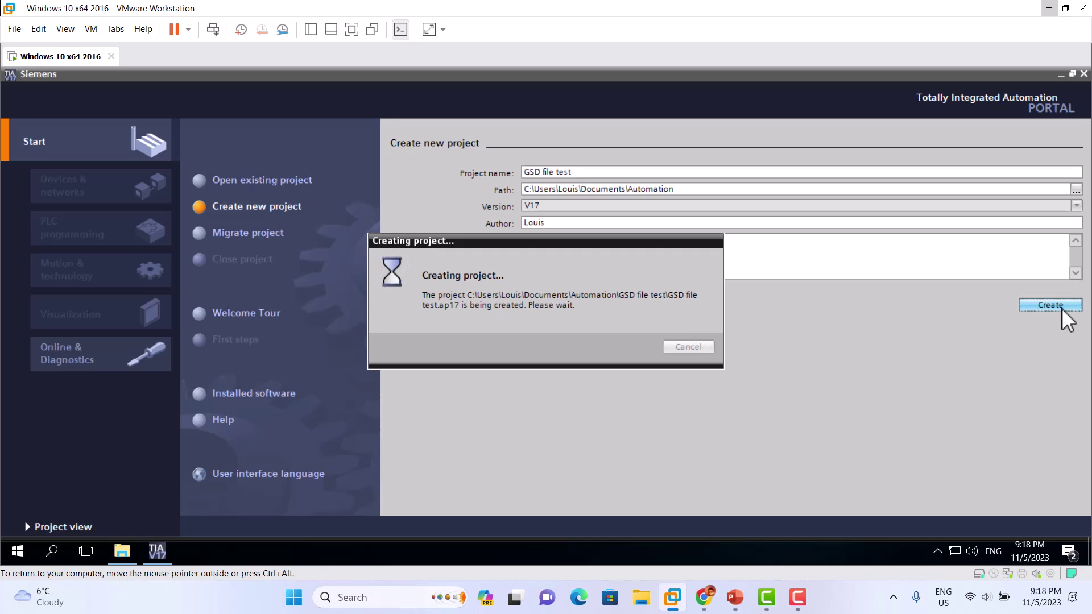
{"action": "left_click", "coordinate": [256, 210]}
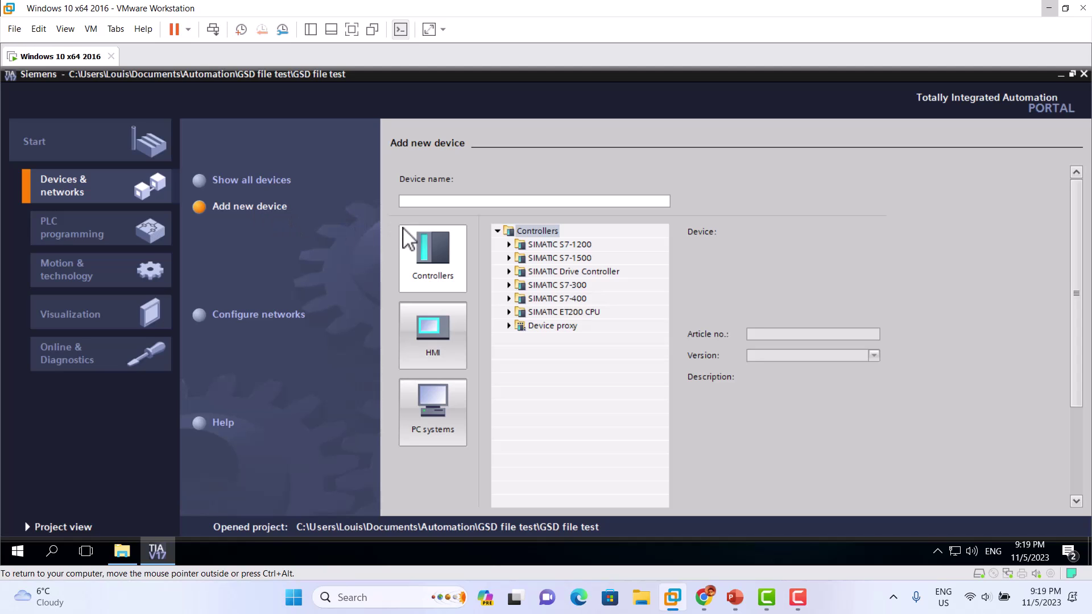
- Add an S7-1500 CPU 1516-3 PN/DP, article 6ES7 516-3AN02-0AB0, as PLC_1
{"action": "left_click", "coordinate": [509, 258]}
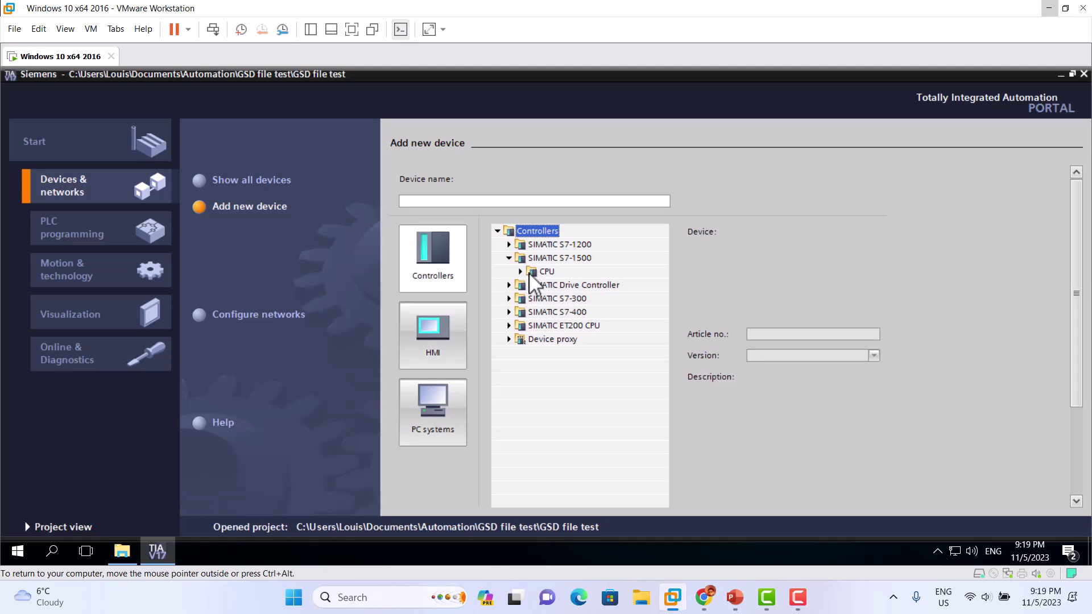
{"action": "left_click", "coordinate": [521, 272]}
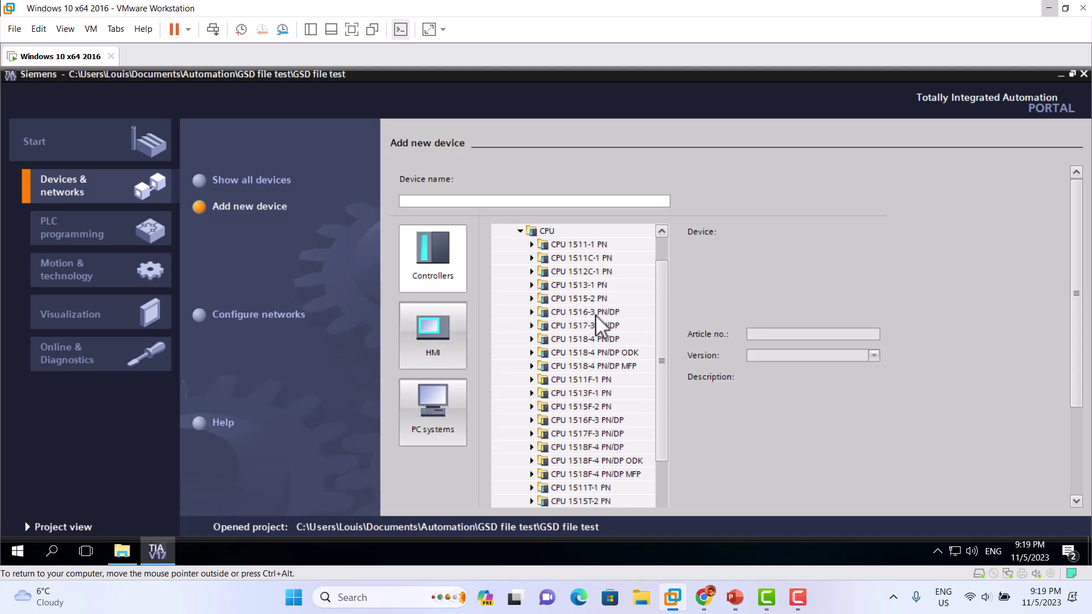
{"action": "left_click", "coordinate": [531, 313]}
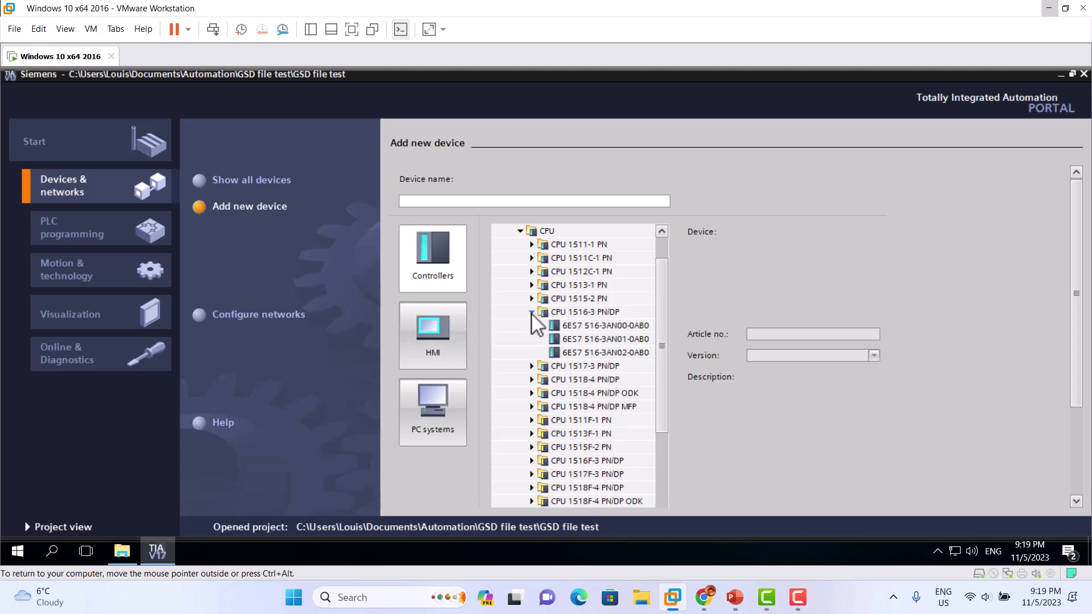
{"action": "left_click", "coordinate": [621, 353]}
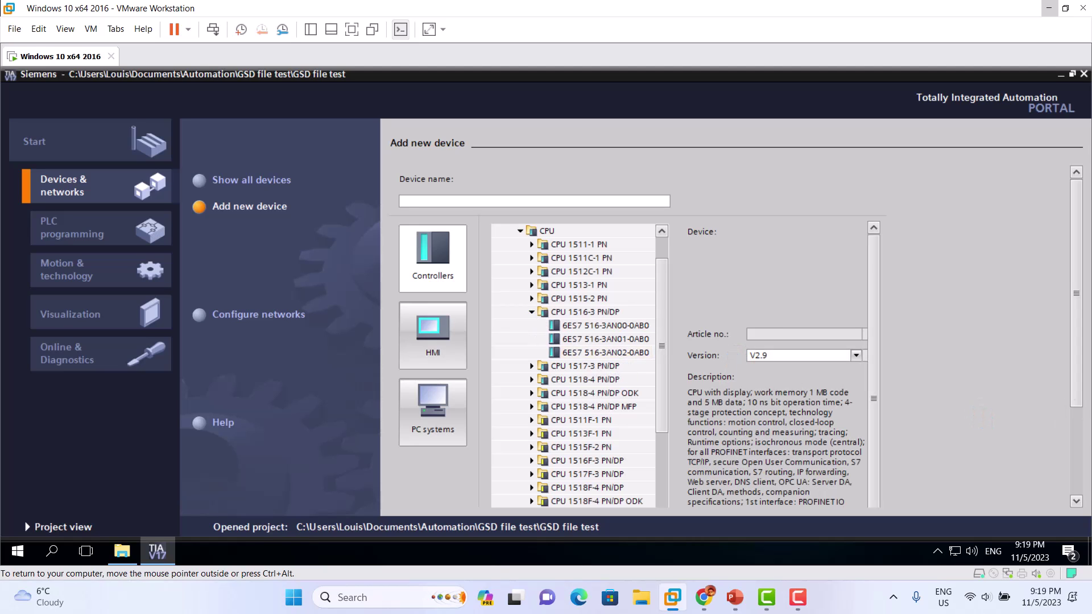
{"action": "scroll", "coordinate": [1075, 337], "scroll_direction": "down", "scroll_amount": 3}
{"action": "left_click", "coordinate": [846, 496]}
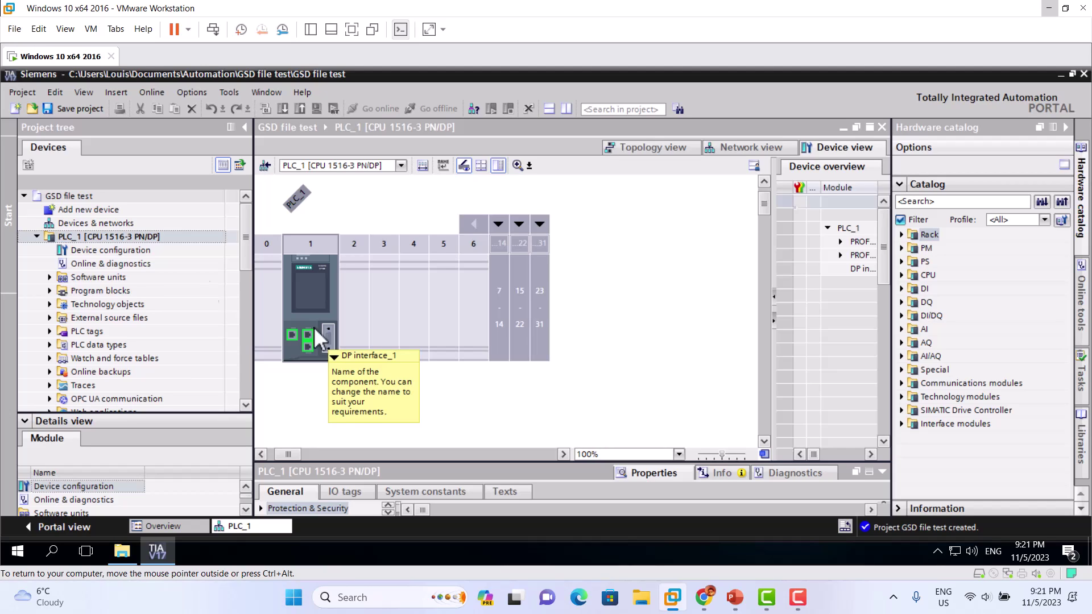
- Open the network view and expand the PROFIBUS DP and PROFIBUS PA field-device catalog folders
{"action": "left_click", "coordinate": [92, 223]}
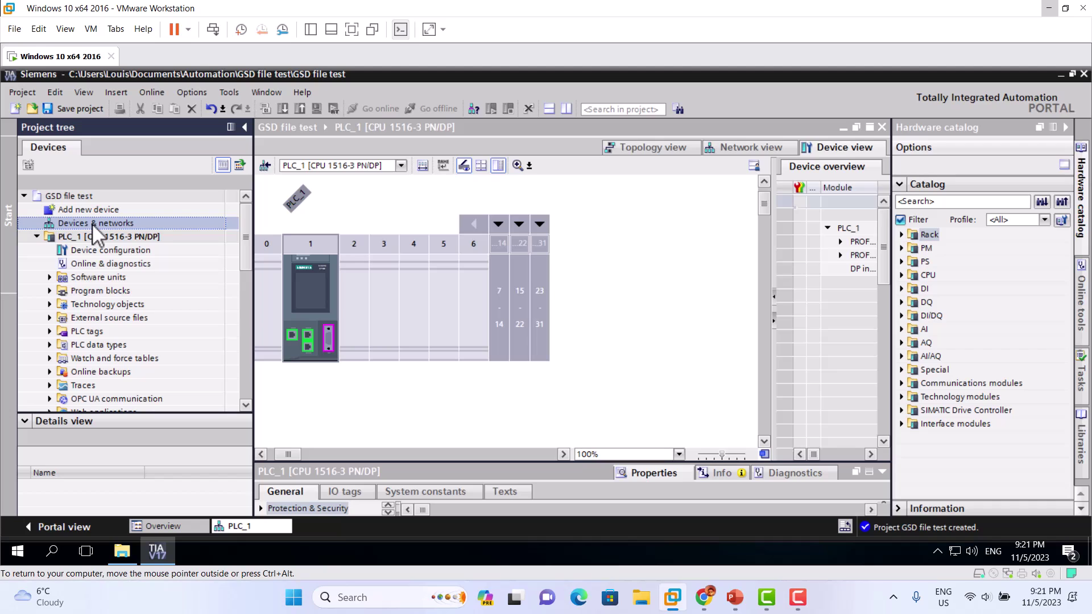
{"action": "double_click", "coordinate": [91, 224]}
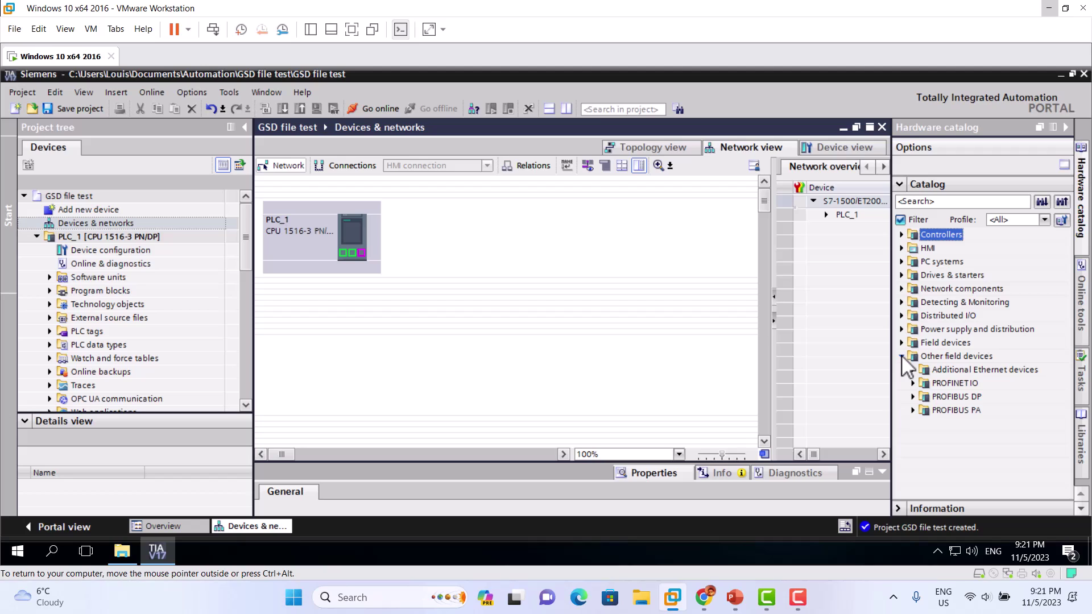
{"action": "left_click", "coordinate": [914, 397]}
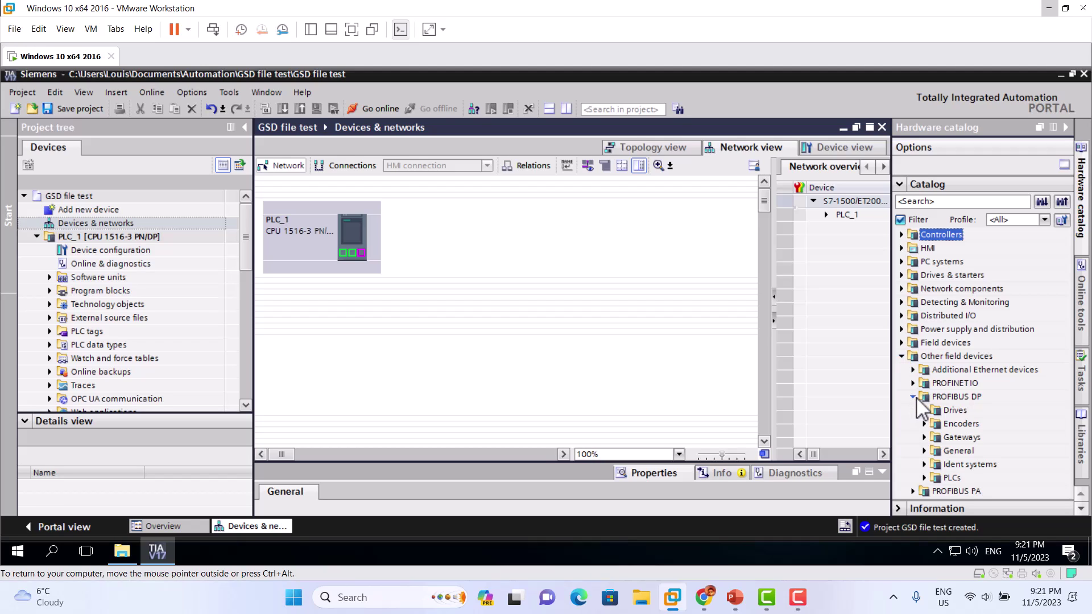
{"action": "left_click", "coordinate": [914, 492]}
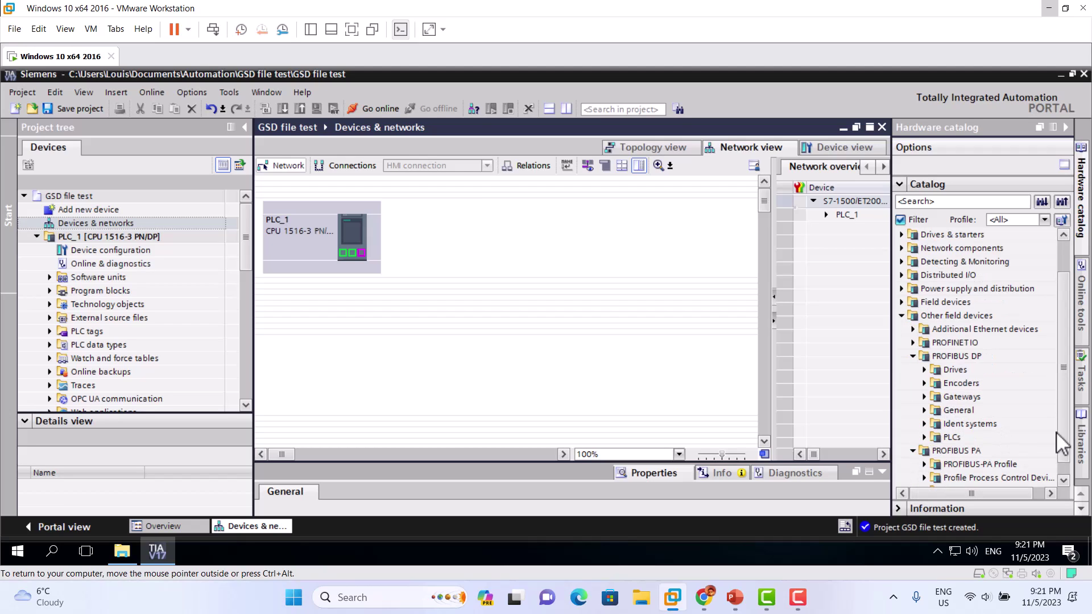
{"action": "scroll", "coordinate": [1063, 463], "scroll_direction": "down", "scroll_amount": 1}
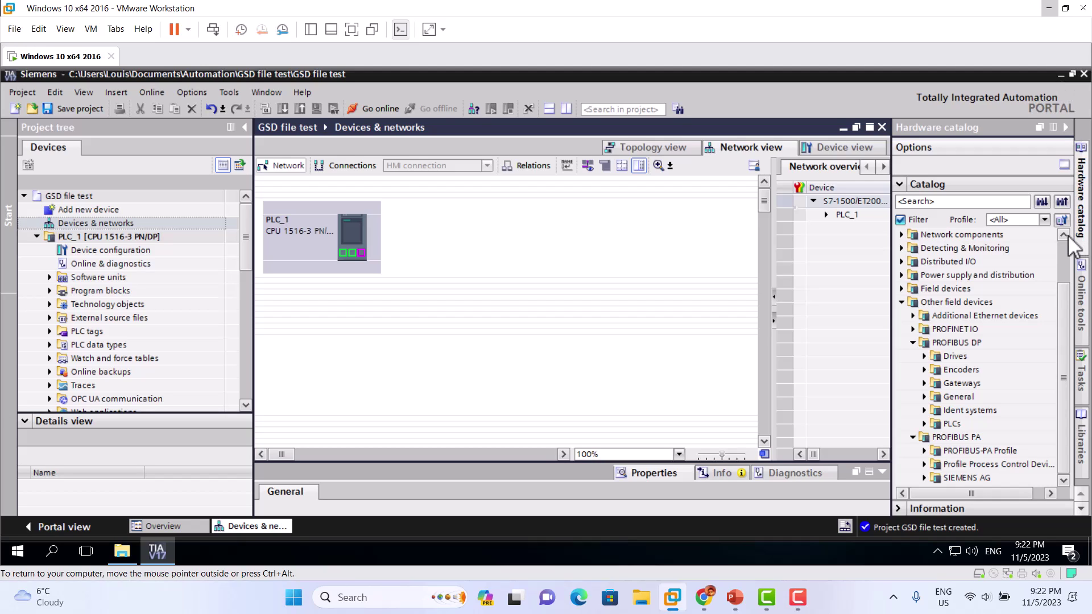
{"action": "left_click", "coordinate": [1069, 265]}
{"action": "scroll", "coordinate": [1069, 296], "scroll_direction": "down", "scroll_amount": 1}
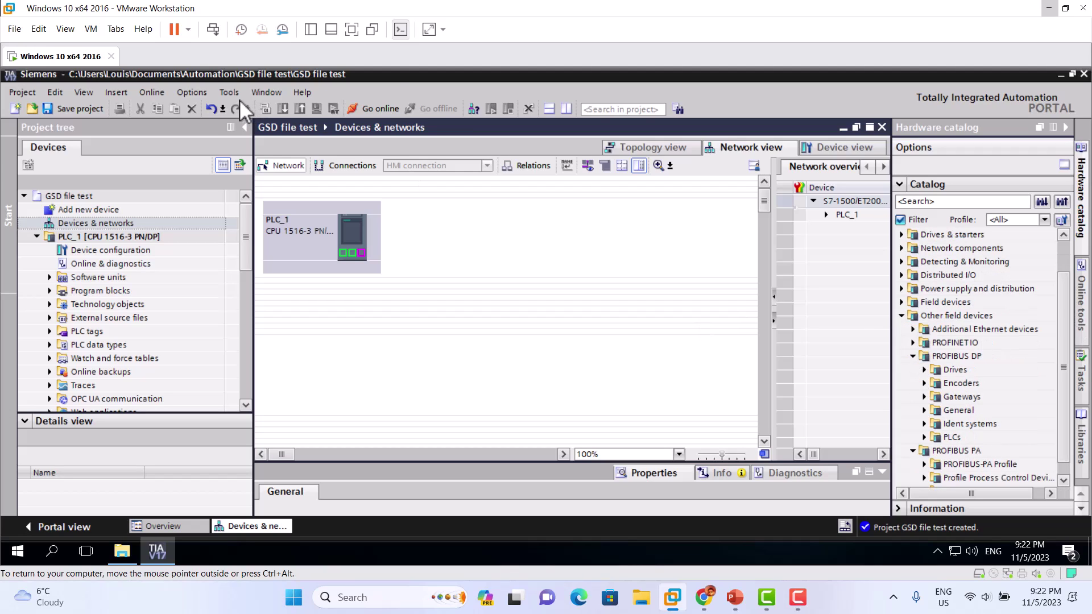
{"action": "left_click", "coordinate": [1060, 75]}
{"action": "double_click", "coordinate": [248, 226]}
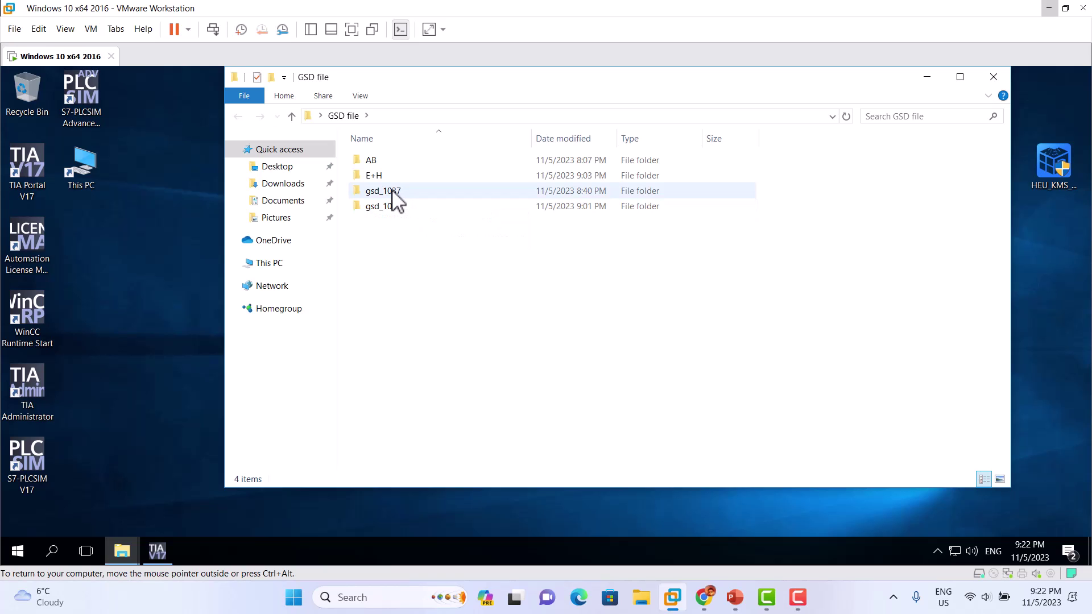
{"action": "left_click", "coordinate": [928, 77]}
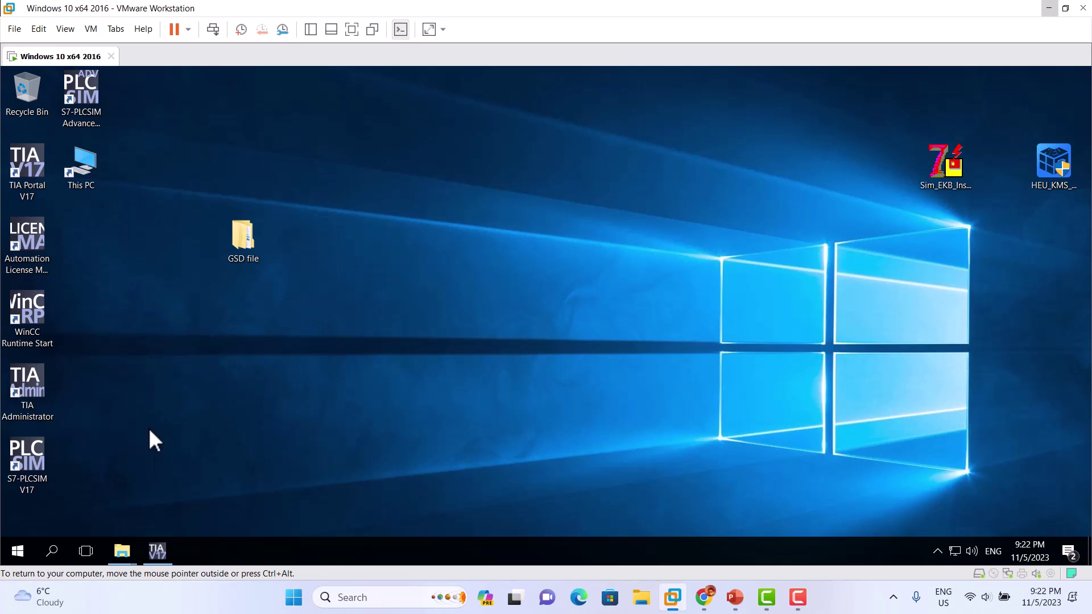
{"action": "left_click", "coordinate": [157, 551]}
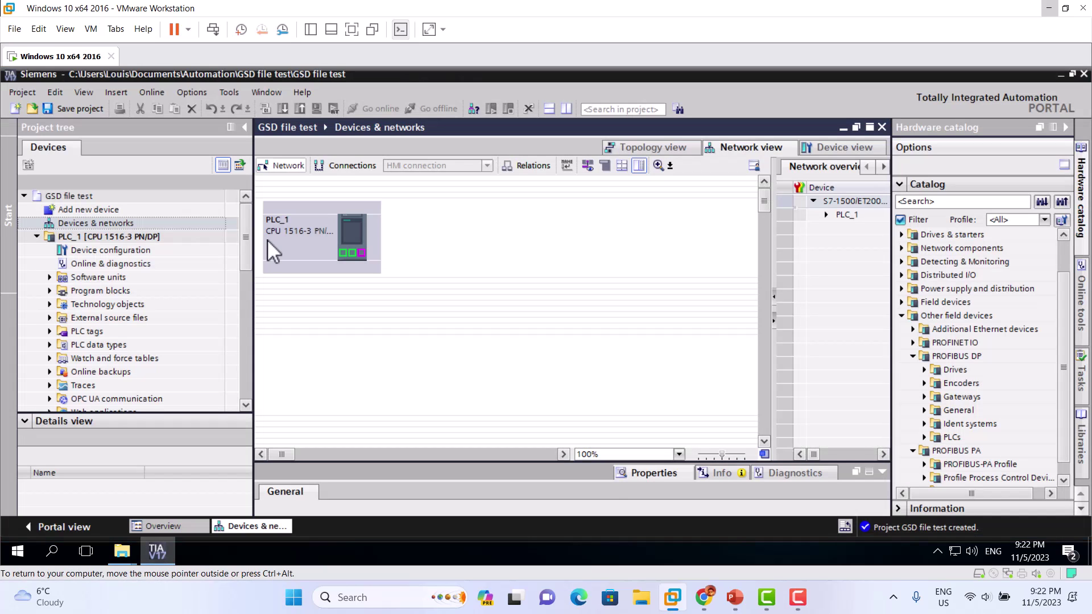
- Install fc051037.gsd from the desktop gsd_1037 folder through Manage GSD files
{"action": "left_click", "coordinate": [192, 94]}
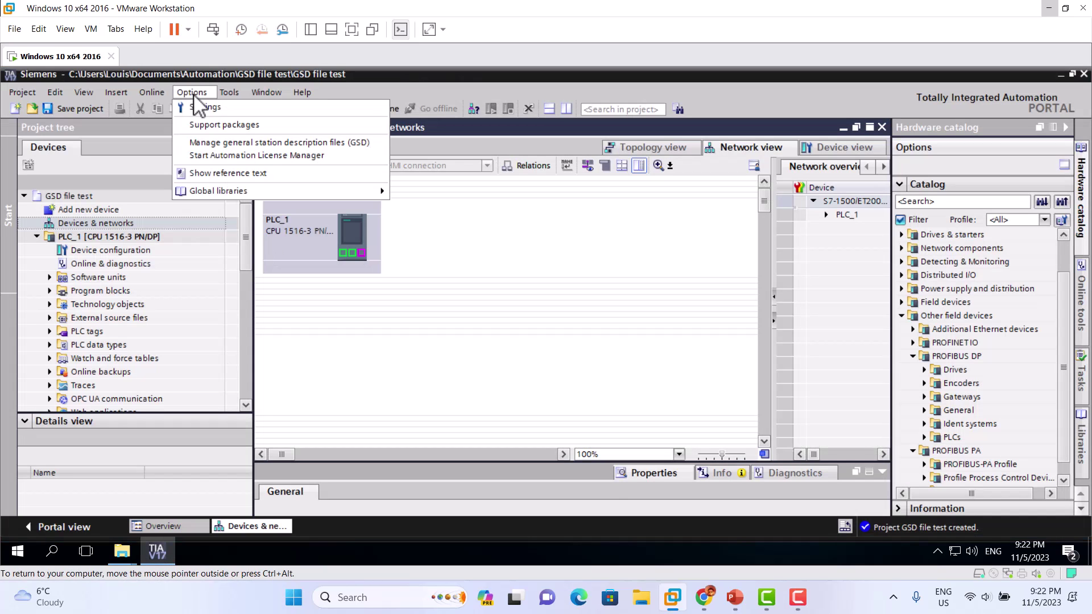
{"action": "left_click", "coordinate": [251, 144]}
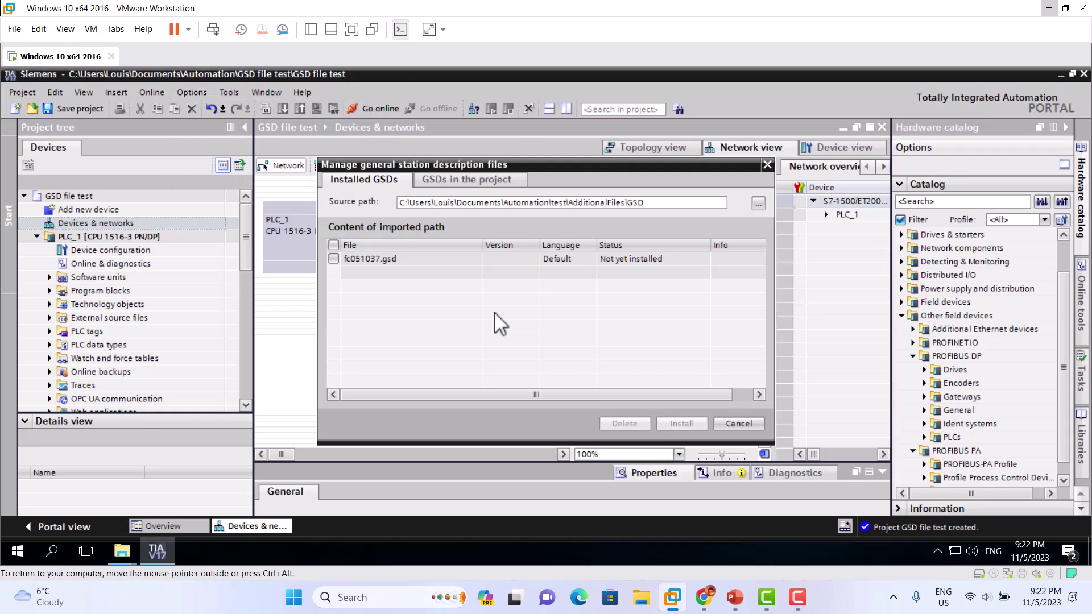
{"action": "left_click", "coordinate": [760, 204]}
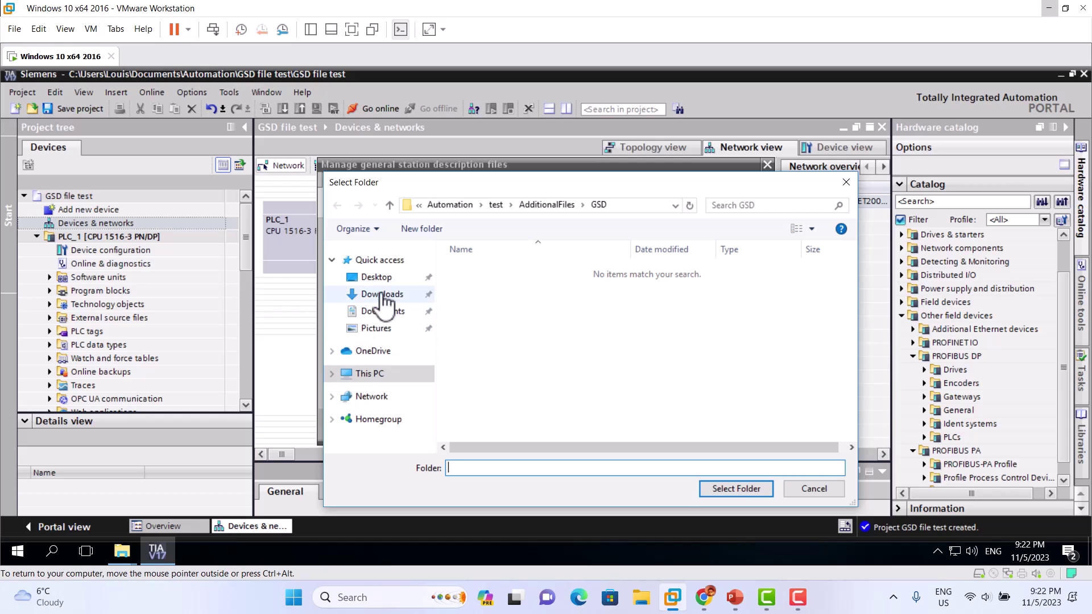
{"action": "left_click", "coordinate": [378, 279]}
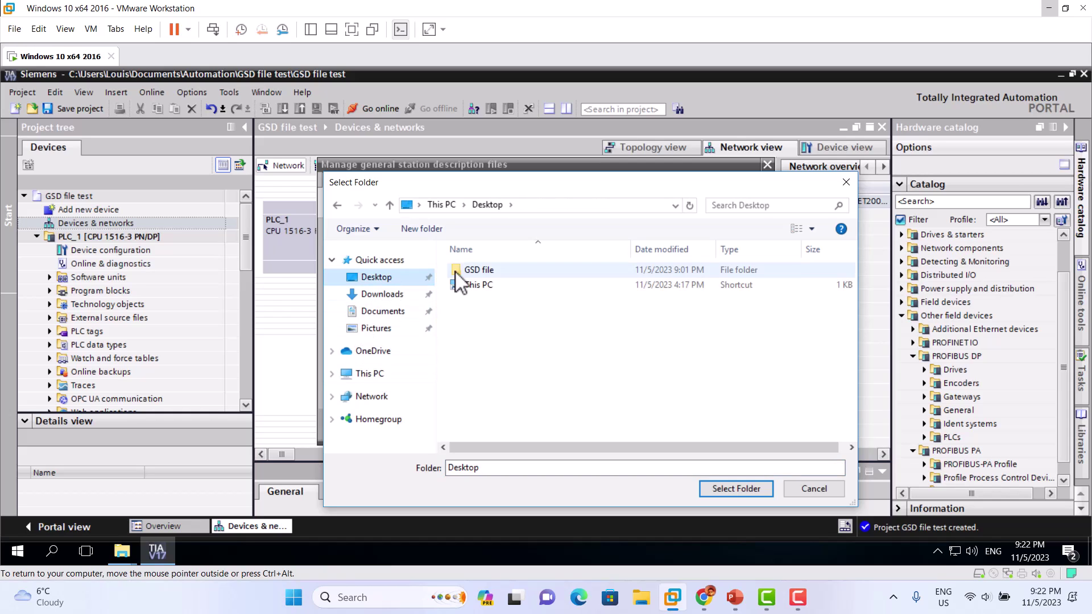
{"action": "double_click", "coordinate": [477, 271]}
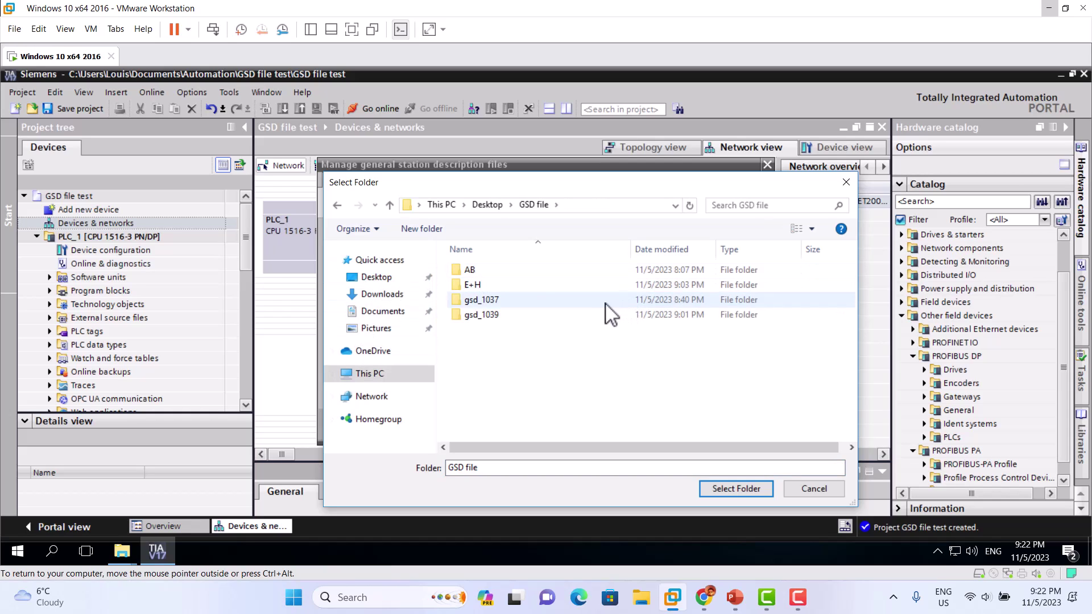
{"action": "left_click", "coordinate": [493, 300]}
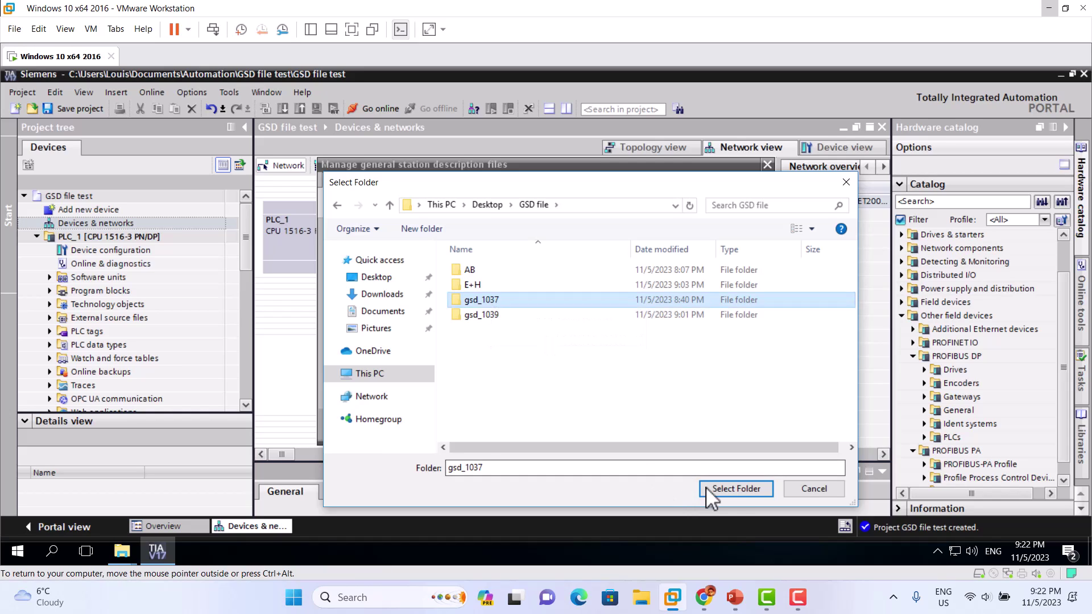
{"action": "left_click", "coordinate": [736, 489]}
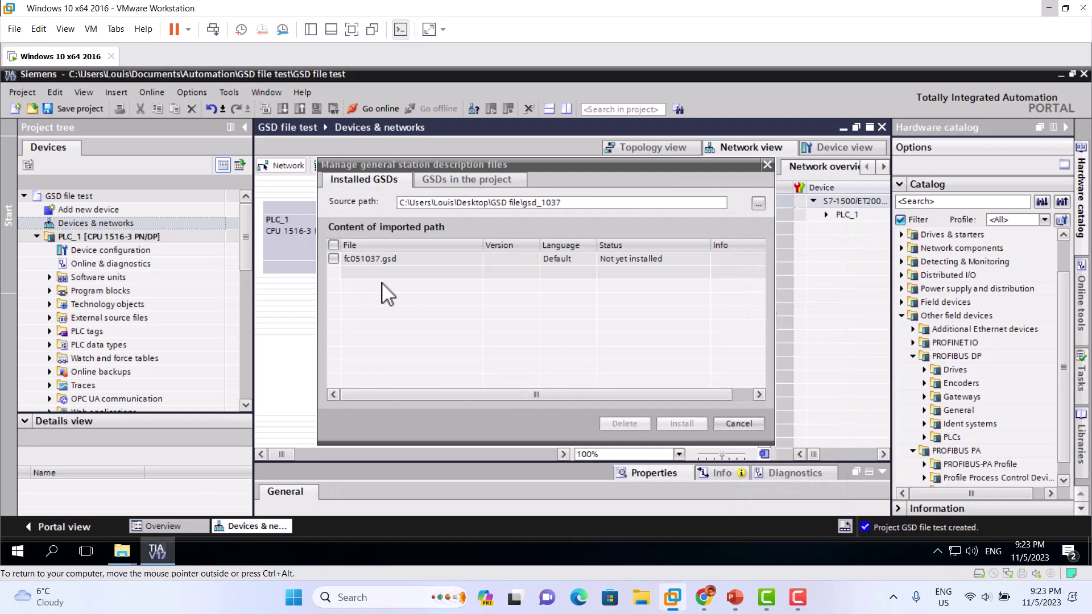
{"action": "left_click", "coordinate": [335, 259]}
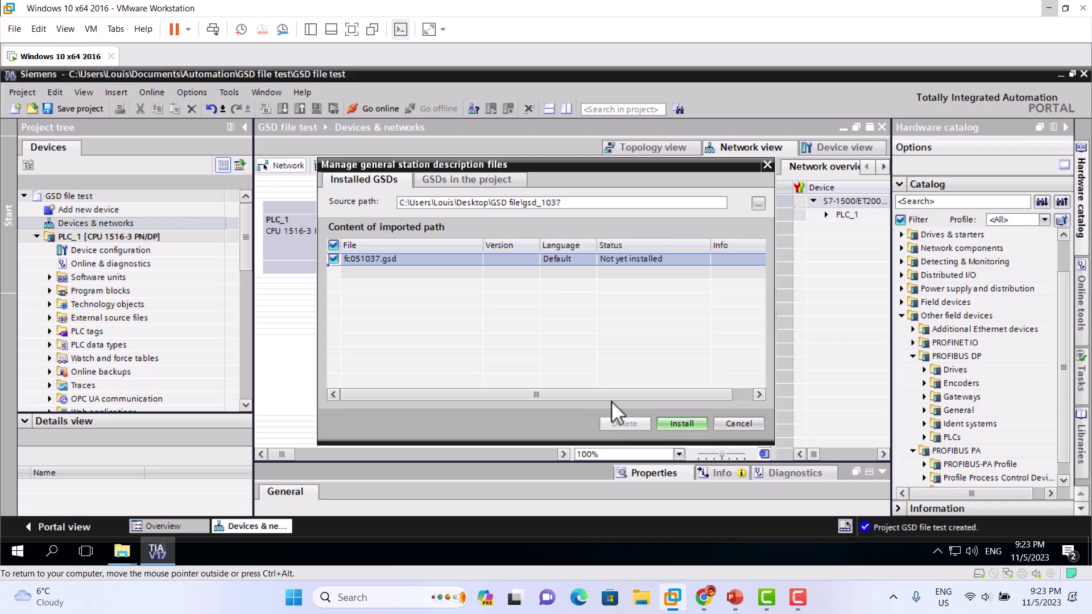
{"action": "left_click", "coordinate": [687, 425]}
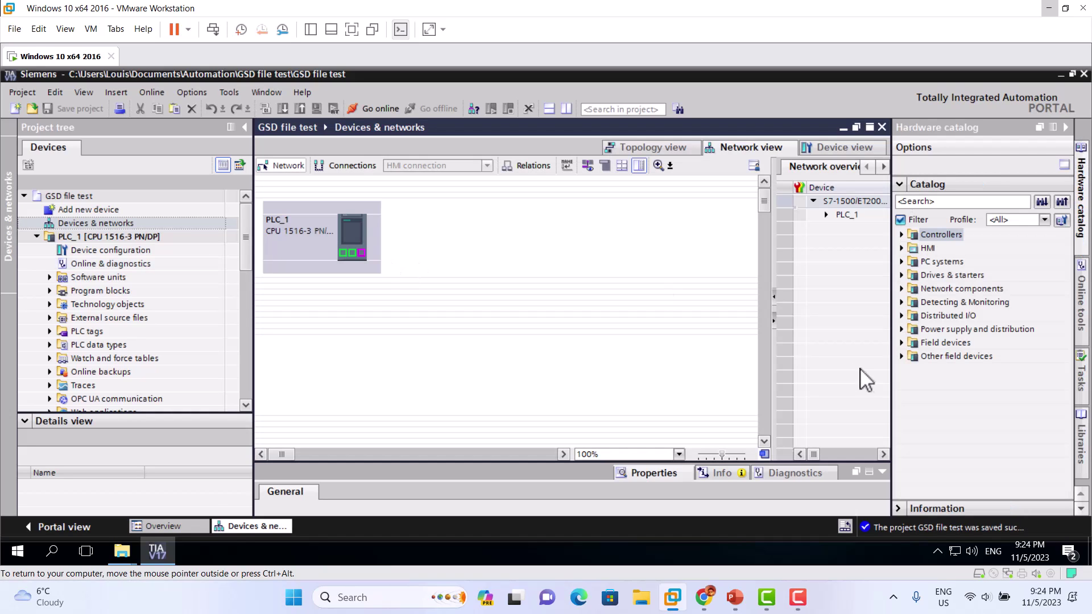
- Expand Other field devices > PROFIBUS PA > Emerson Process Management > DVC6200p Profibus PA in the catalog
{"action": "left_click", "coordinate": [902, 356]}
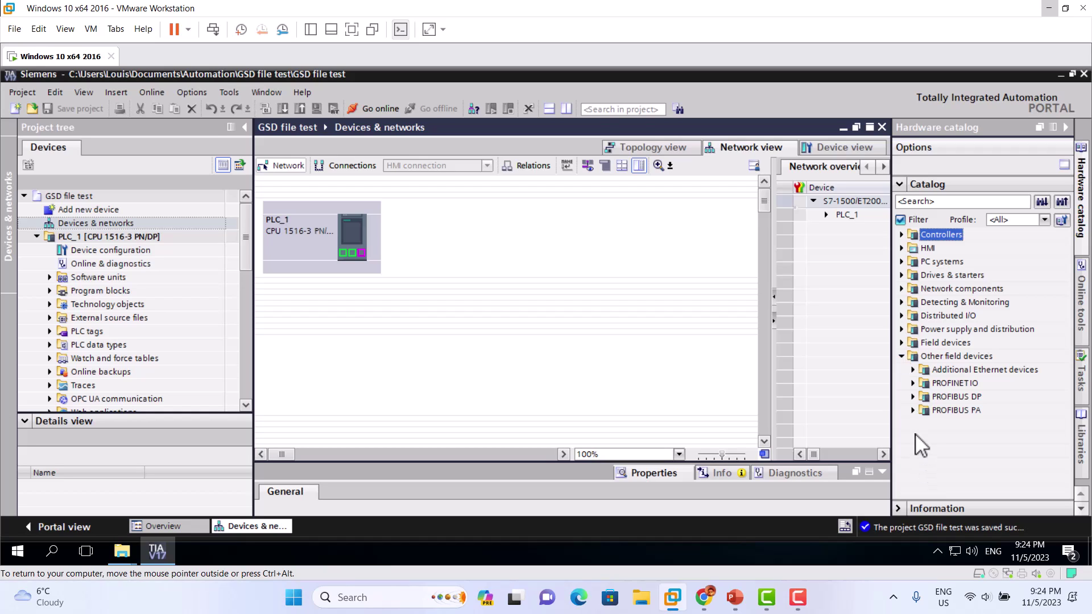
{"action": "left_click", "coordinate": [913, 411]}
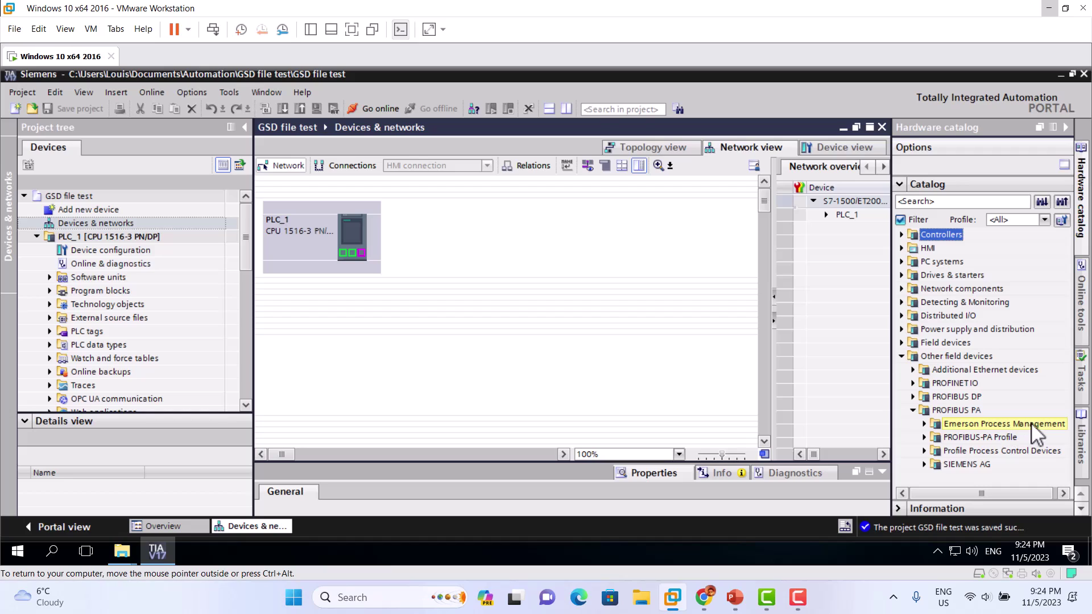
{"action": "left_click", "coordinate": [924, 424]}
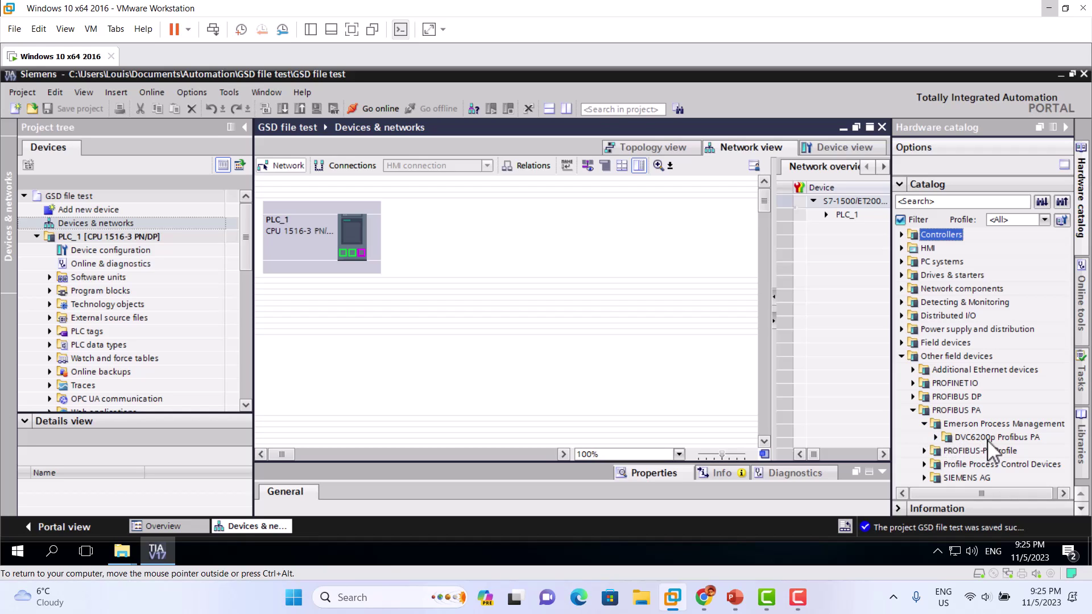
{"action": "left_click", "coordinate": [935, 438]}
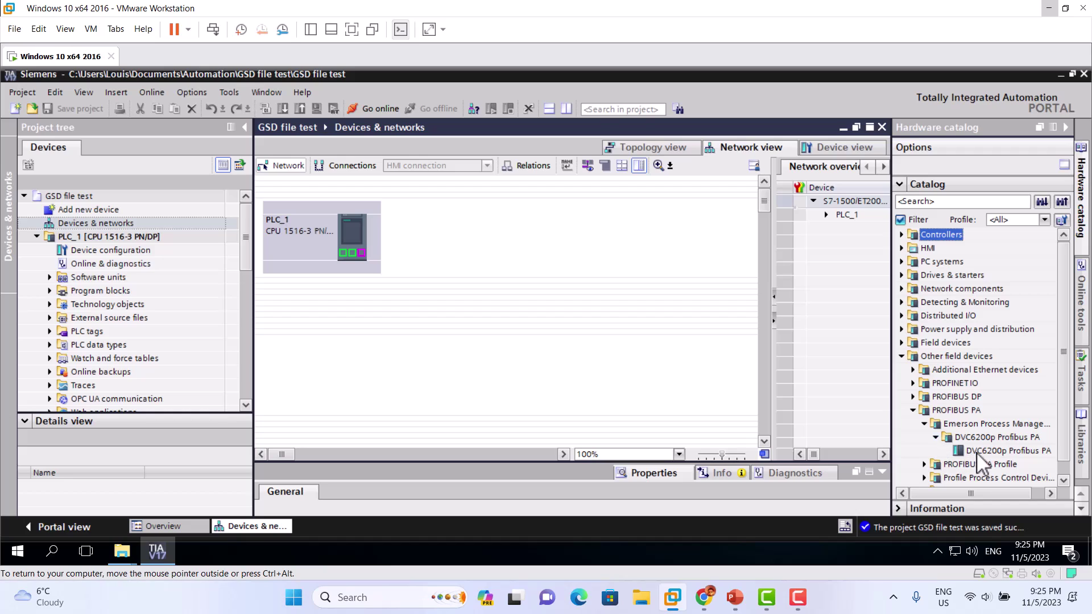
- Place a DVC6200p Profibus PA slave beside PLC_1 and link their DP ports
{"action": "left_click_drag", "start_coordinate": [990, 451], "coordinate": [511, 241]}
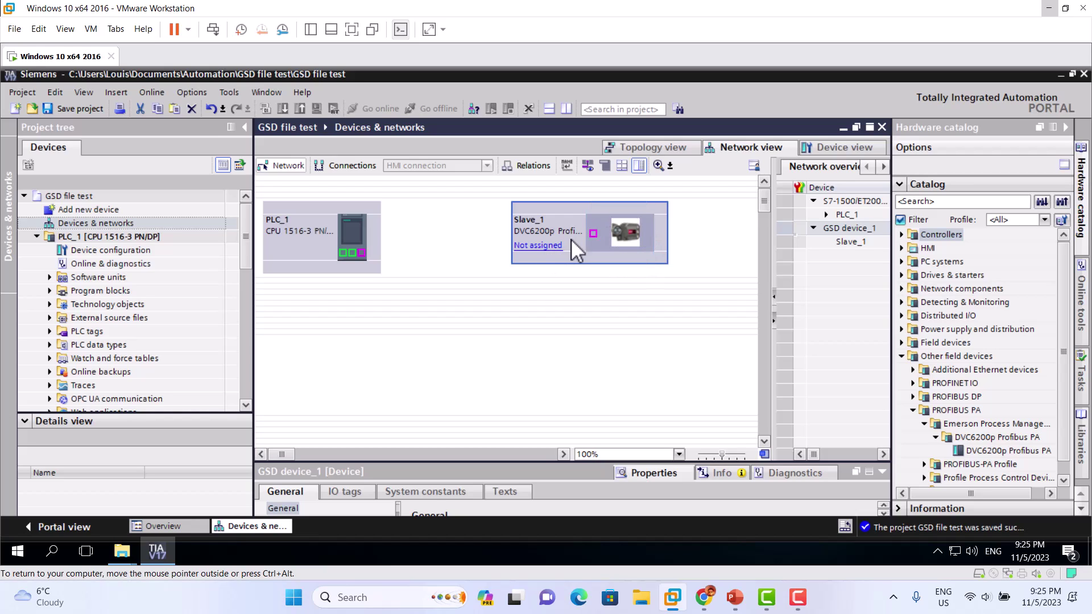
{"action": "left_click_drag", "start_coordinate": [589, 232], "coordinate": [431, 222]}
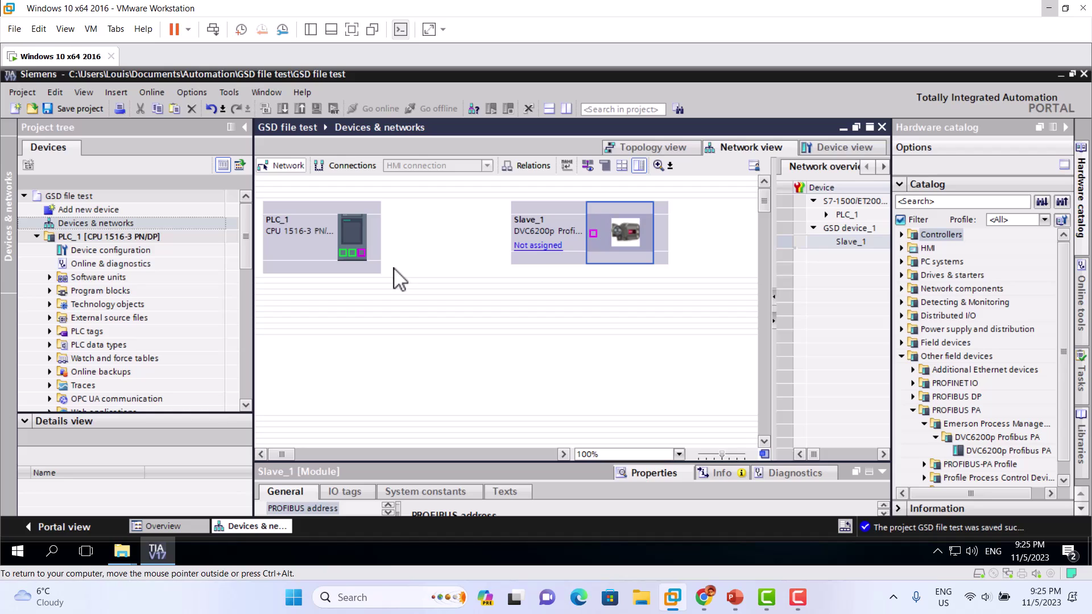
{"action": "left_click_drag", "start_coordinate": [361, 253], "coordinate": [597, 239]}
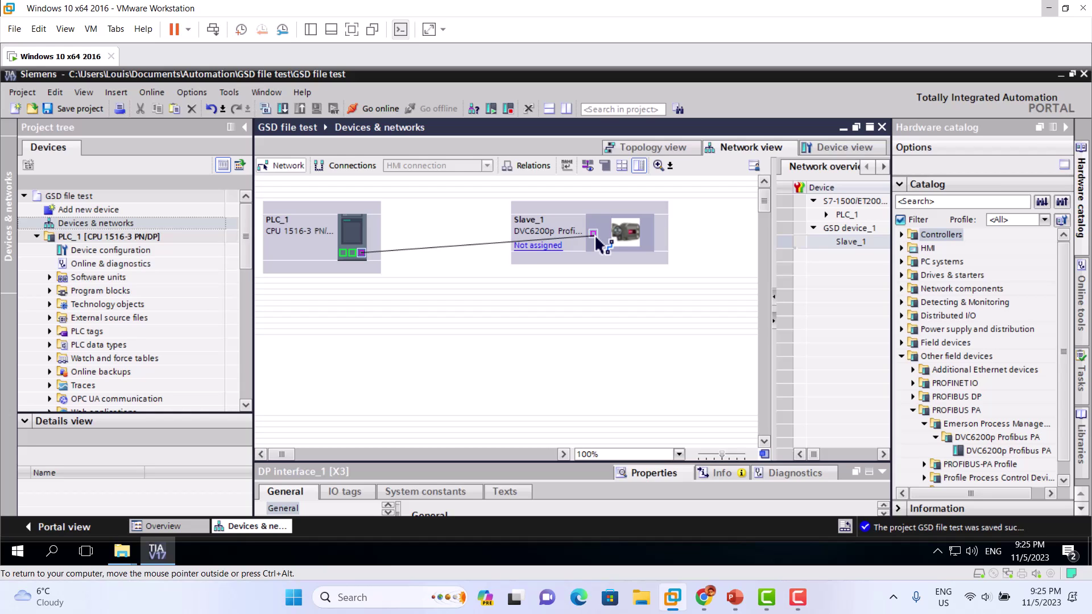
{"action": "left_click_drag", "start_coordinate": [596, 239], "coordinate": [596, 239]}
- Return from Slave_1's device view to the network view and open PLC_1's DP interface_1 [X3] properties
{"action": "double_click", "coordinate": [603, 242]}
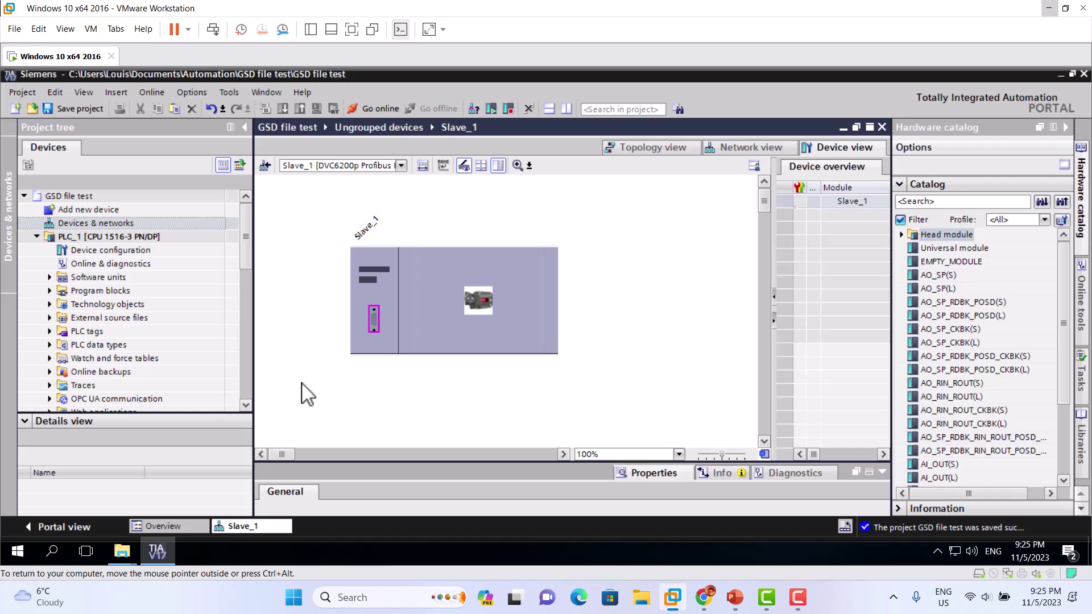
{"action": "left_click", "coordinate": [125, 222]}
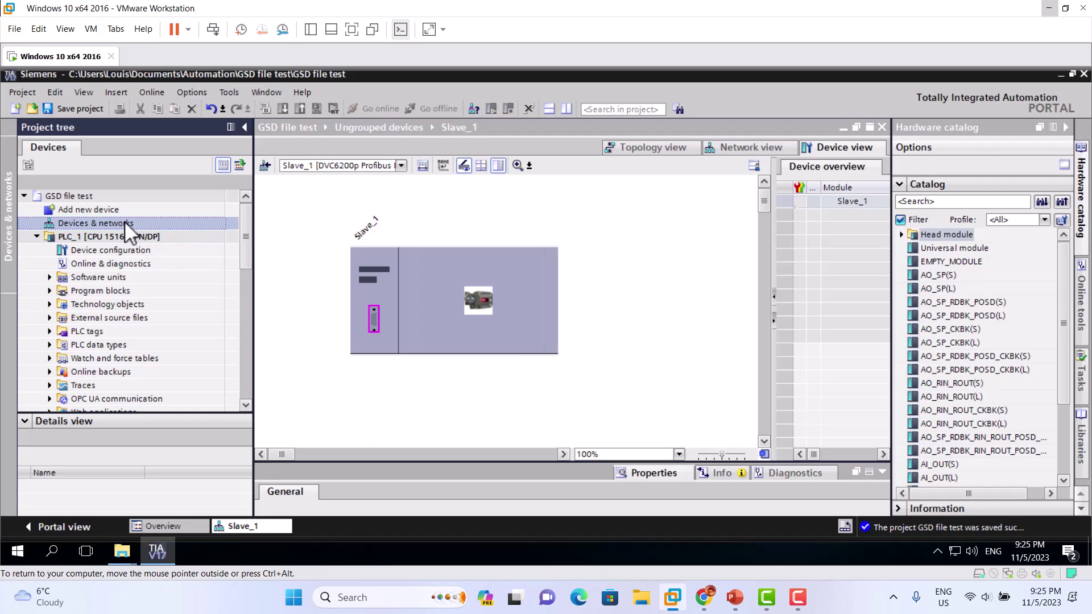
{"action": "double_click", "coordinate": [124, 222]}
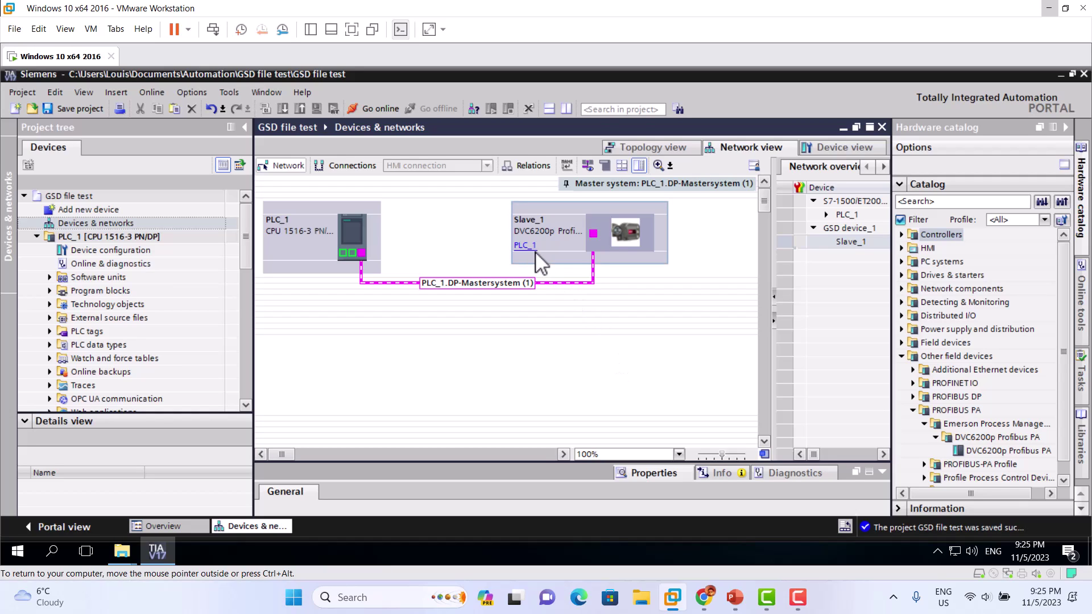
{"action": "left_click", "coordinate": [302, 253]}
{"action": "left_click", "coordinate": [363, 253]}
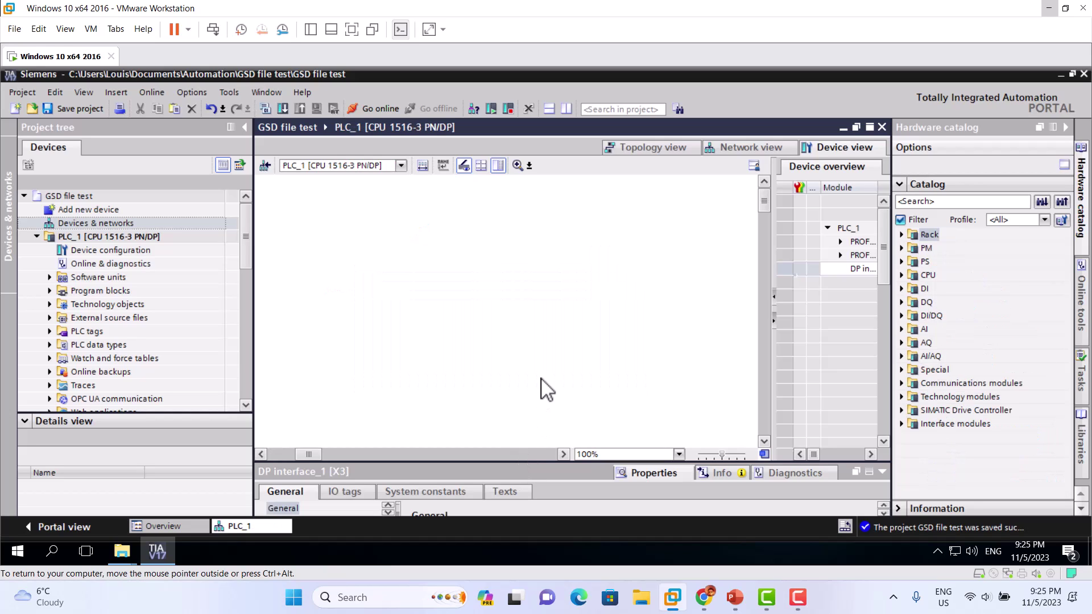
- Check PLC_1's DP interface PROFIBUS address (2) and dismiss the Add new device window unchanged
{"action": "left_click_drag", "start_coordinate": [513, 462], "coordinate": [528, 345]}
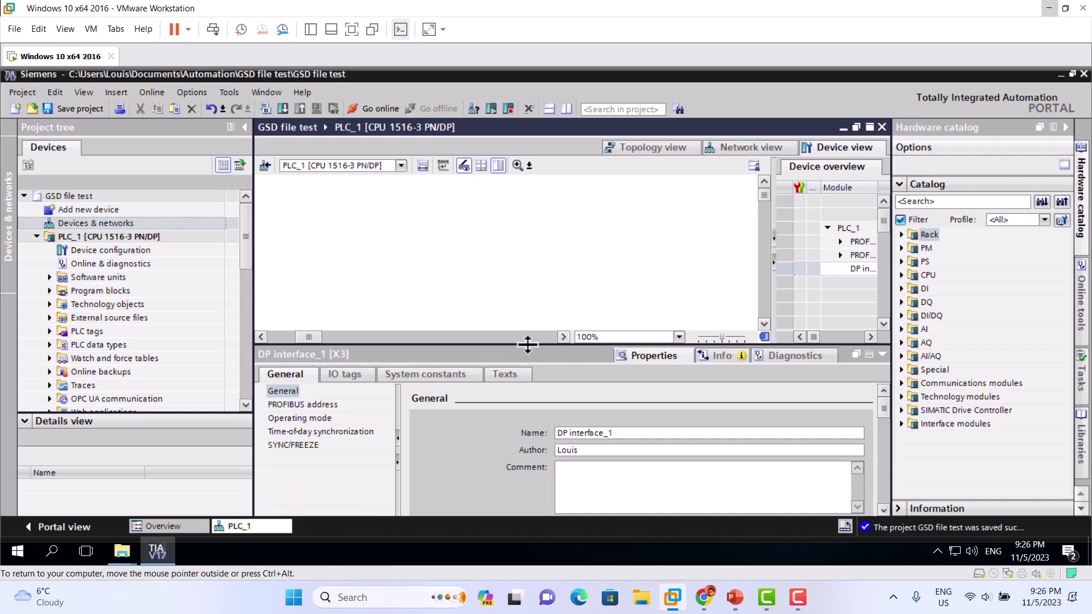
{"action": "left_click", "coordinate": [302, 405]}
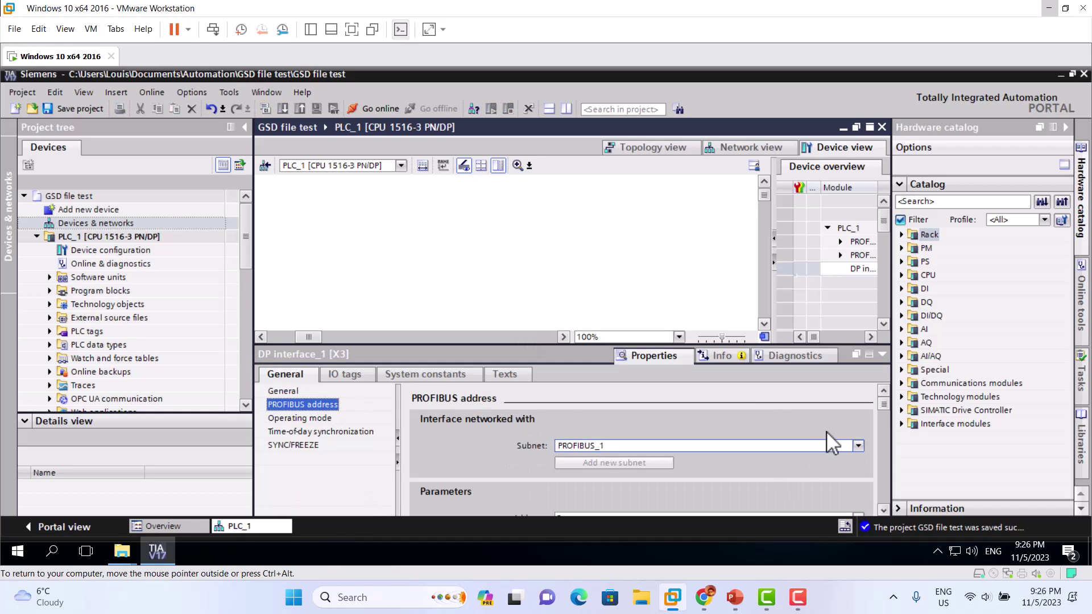
{"action": "left_click_drag", "start_coordinate": [883, 415], "coordinate": [883, 431]}
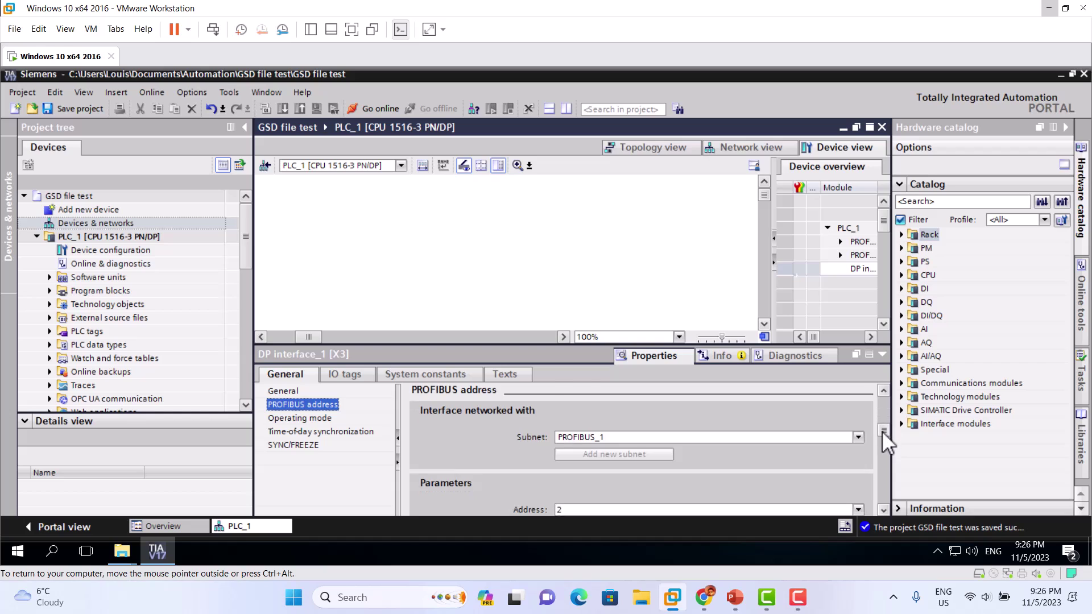
{"action": "left_click", "coordinate": [74, 210]}
{"action": "double_click", "coordinate": [74, 210]}
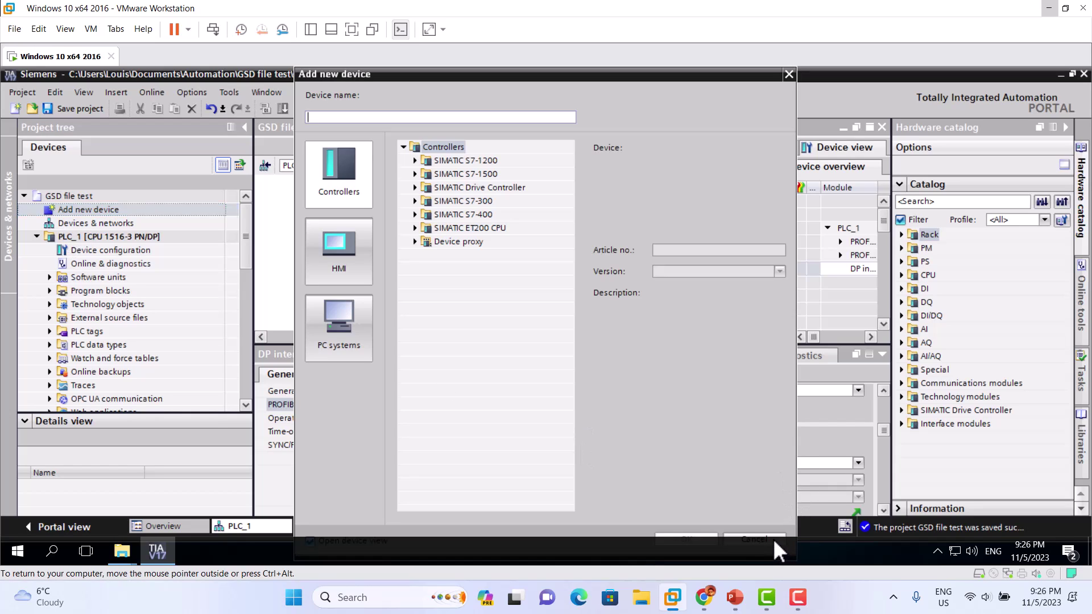
{"action": "left_click", "coordinate": [793, 76]}
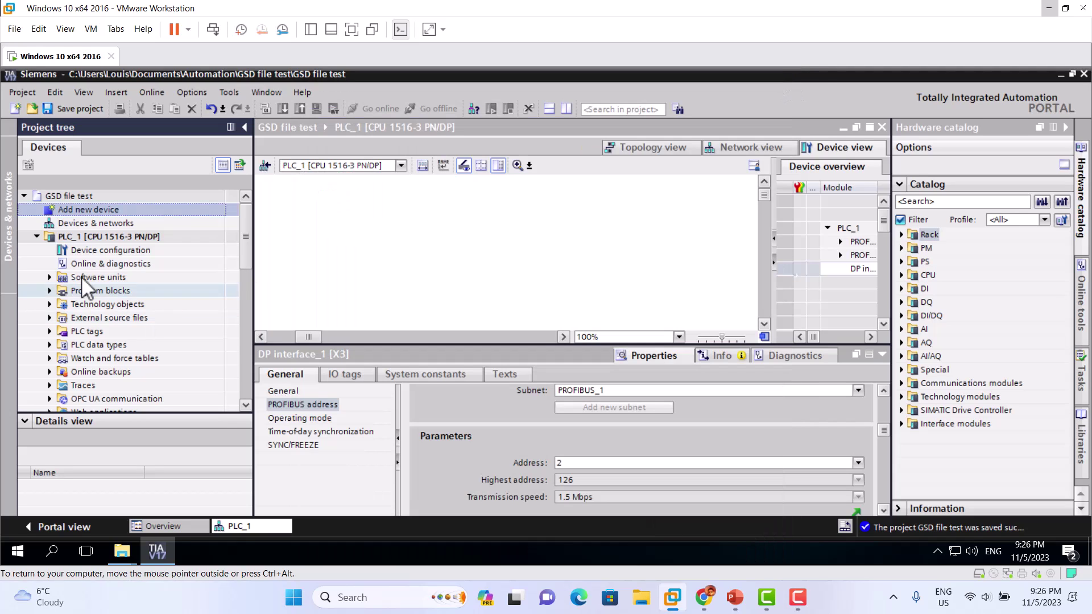
- In the network view, verify Slave_1's PROFIBUS address 3 on PROFIBUS_1 at 1.5 Mbps
{"action": "left_click", "coordinate": [79, 222]}
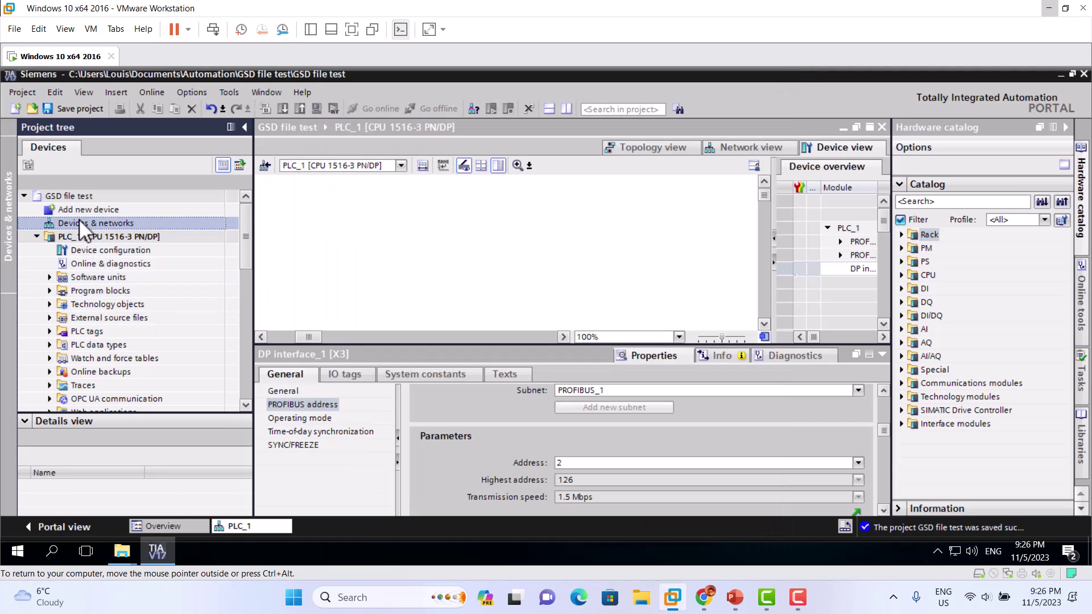
{"action": "double_click", "coordinate": [79, 221]}
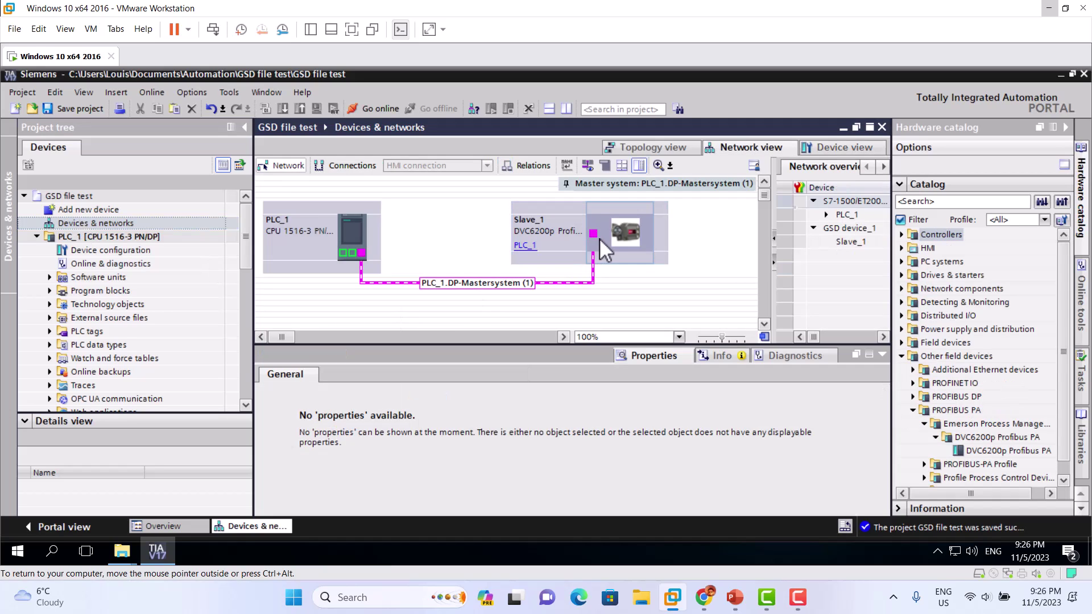
{"action": "left_click", "coordinate": [602, 242]}
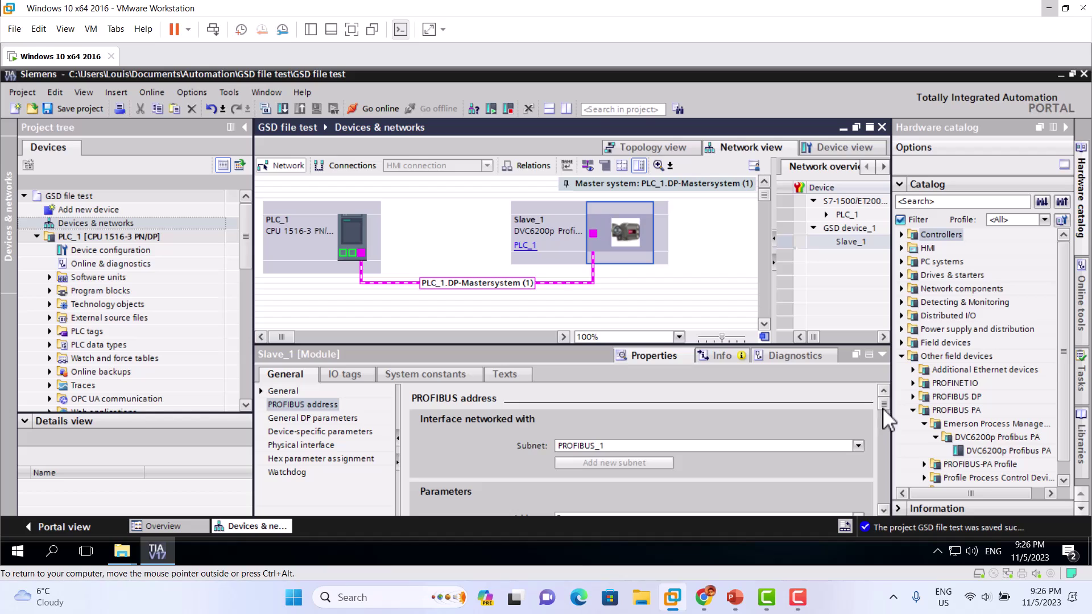
{"action": "left_click", "coordinate": [883, 508]}
{"action": "left_click", "coordinate": [883, 508]}
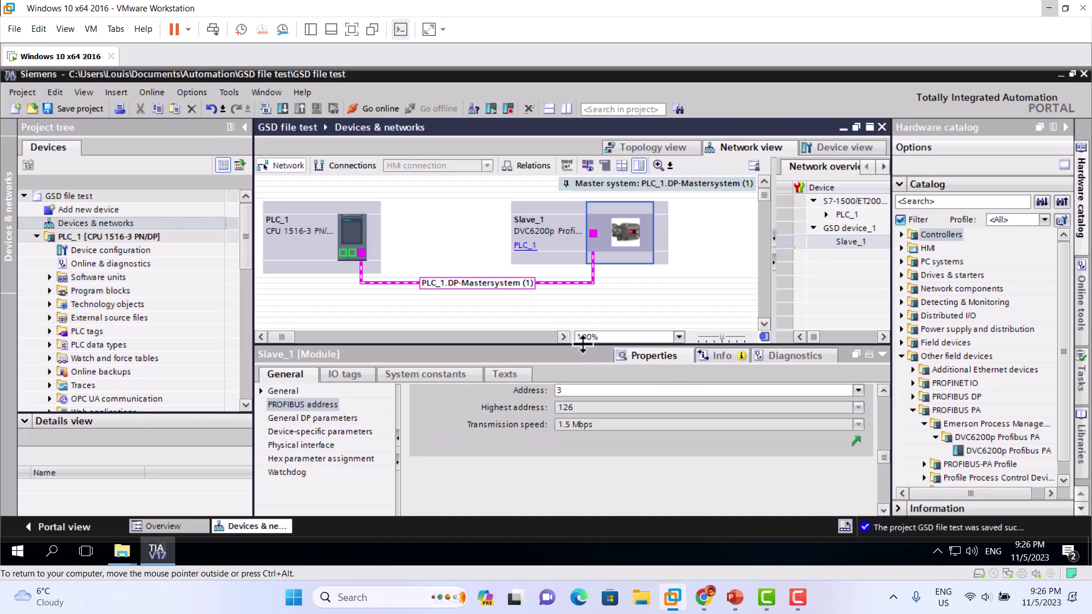
{"action": "left_click_drag", "start_coordinate": [583, 343], "coordinate": [586, 458]}
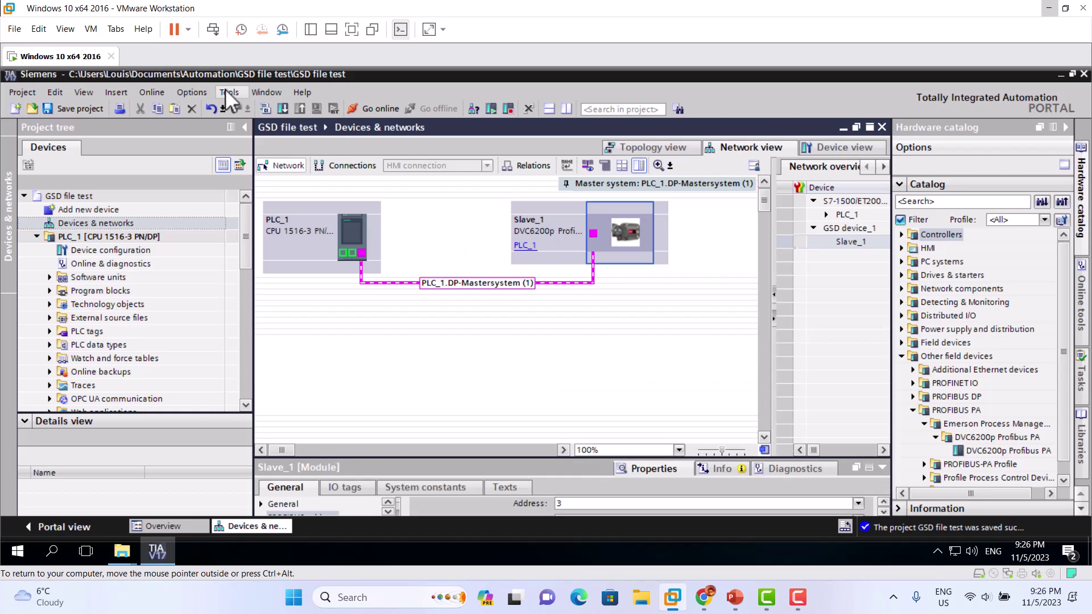
- Point the GSD file manager at the Desktop\GSD file\gsd_1039 folder to list epm1039.gsd
{"action": "left_click", "coordinate": [193, 92]}
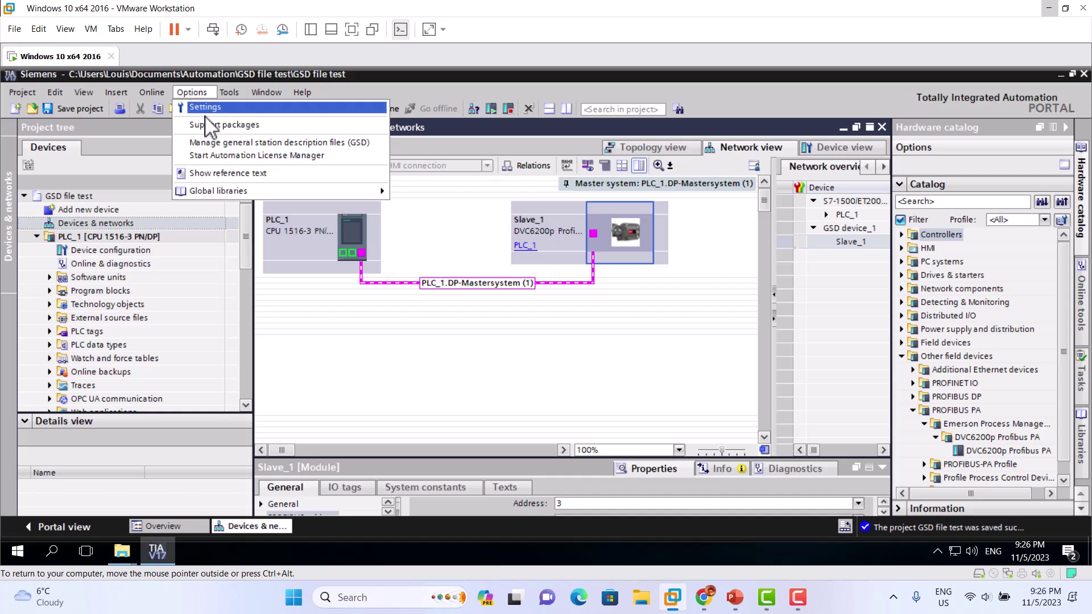
{"action": "left_click", "coordinate": [219, 142]}
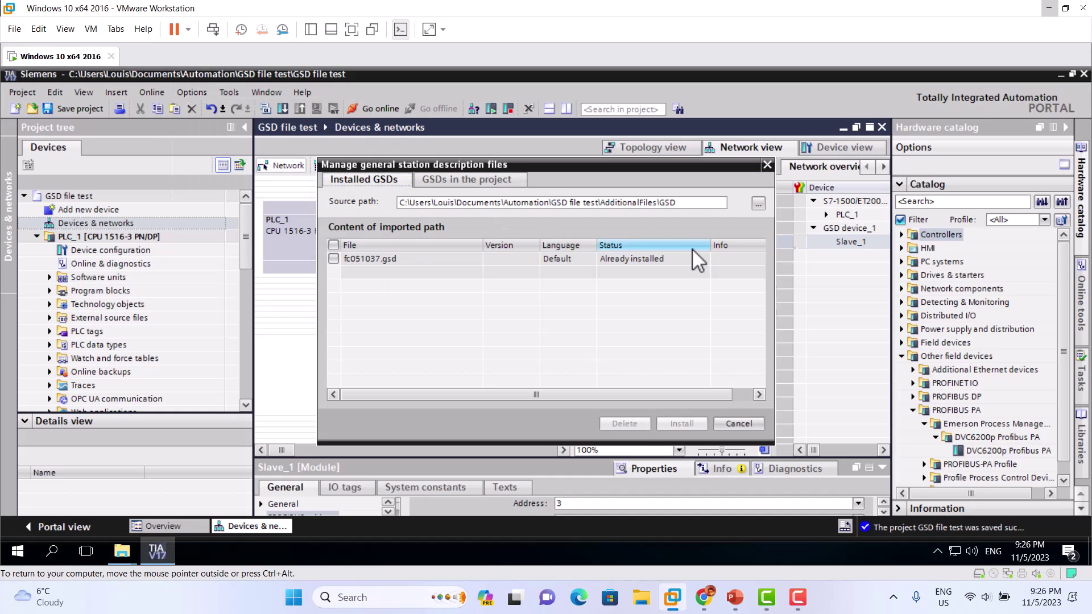
{"action": "left_click", "coordinate": [758, 203]}
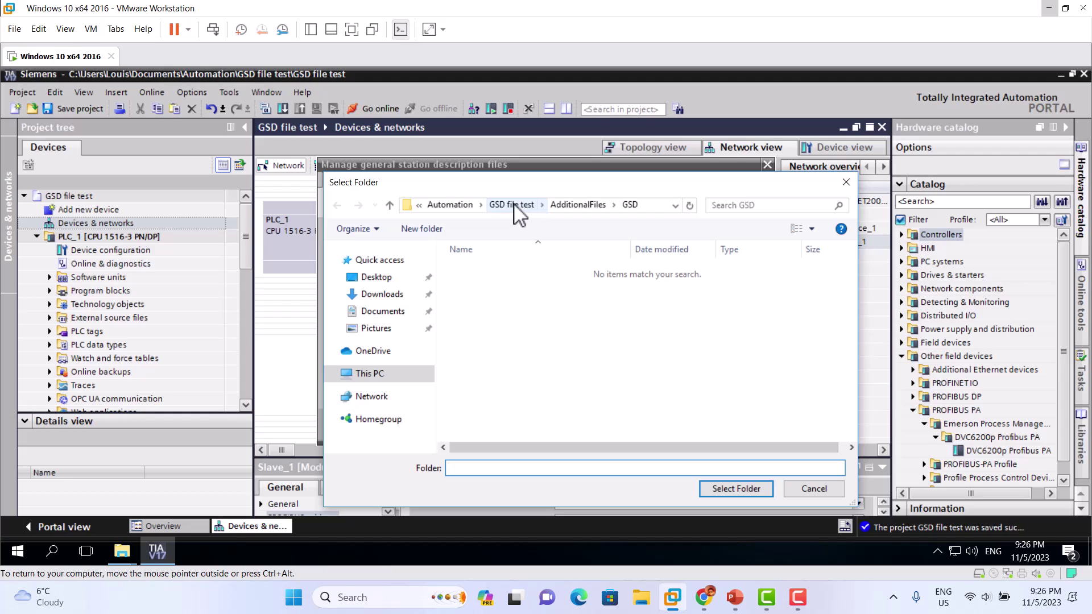
{"action": "left_click", "coordinate": [380, 279]}
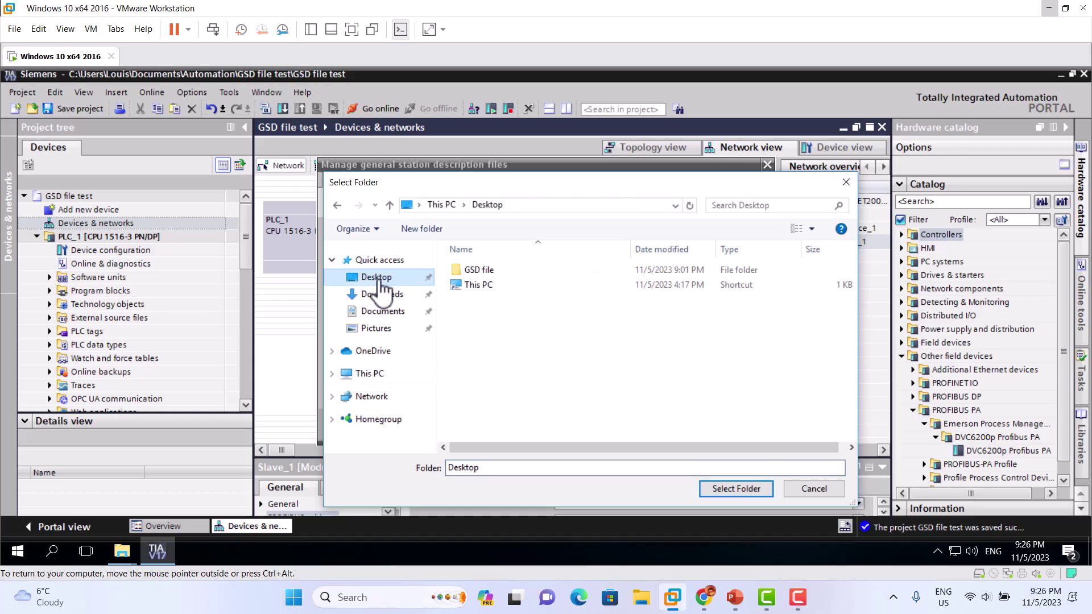
{"action": "double_click", "coordinate": [477, 271]}
{"action": "double_click", "coordinate": [483, 315]}
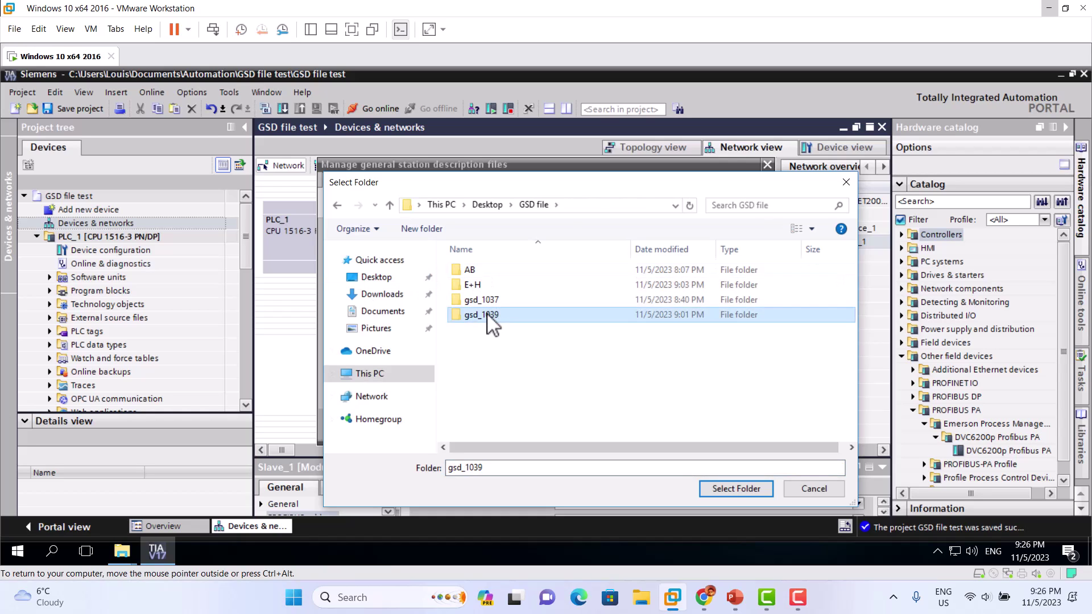
{"action": "left_click", "coordinate": [536, 205]}
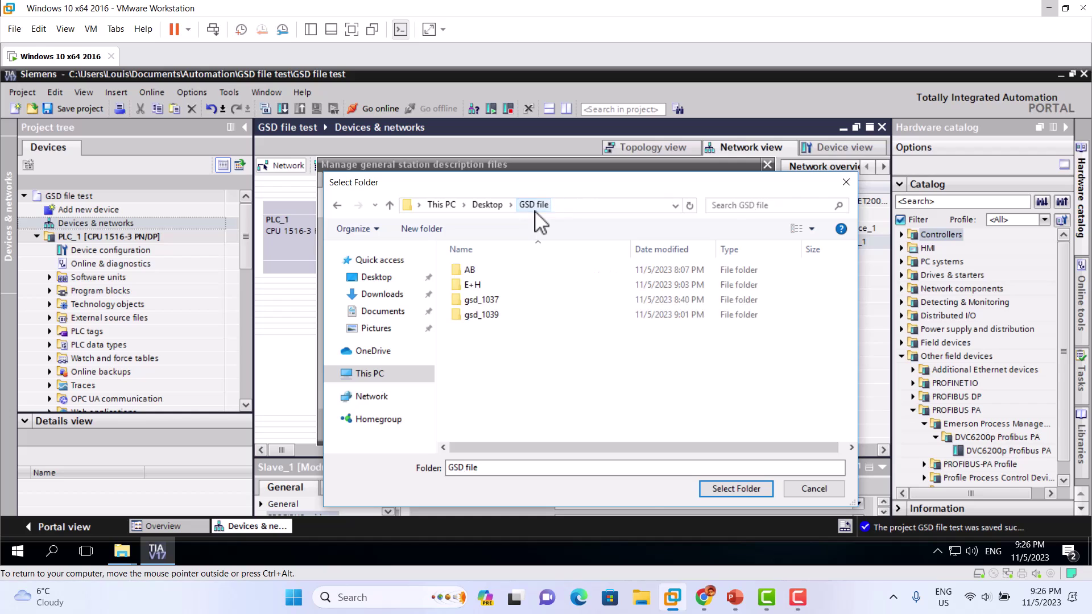
{"action": "left_click", "coordinate": [494, 316]}
{"action": "left_click", "coordinate": [736, 489]}
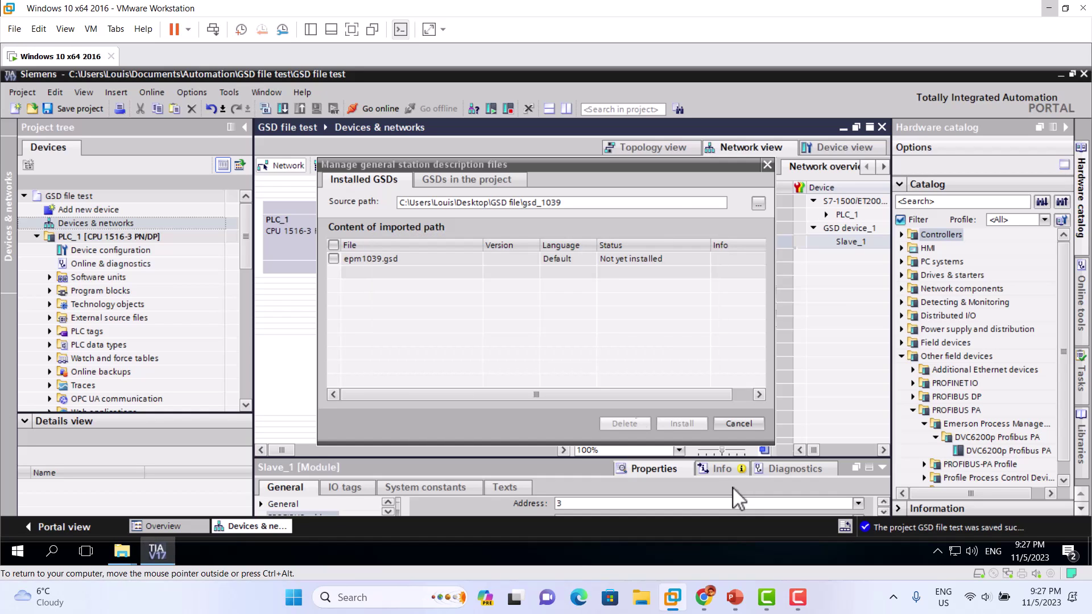
- Install epm1039.gsd and return to the Devices & networks view
{"action": "left_click", "coordinate": [333, 246]}
{"action": "left_click", "coordinate": [681, 424]}
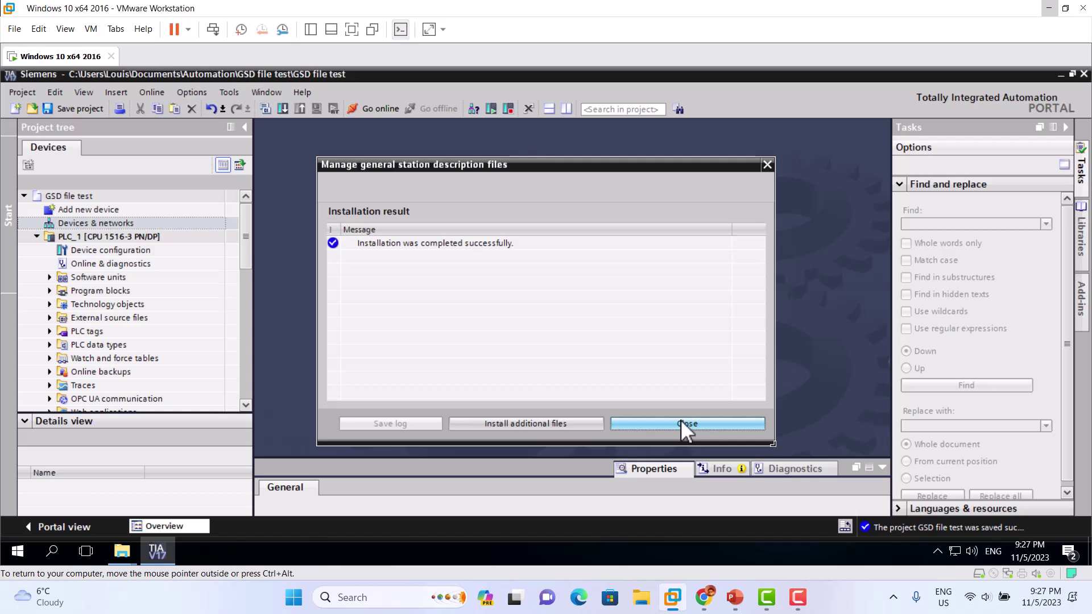
{"action": "left_click", "coordinate": [667, 425]}
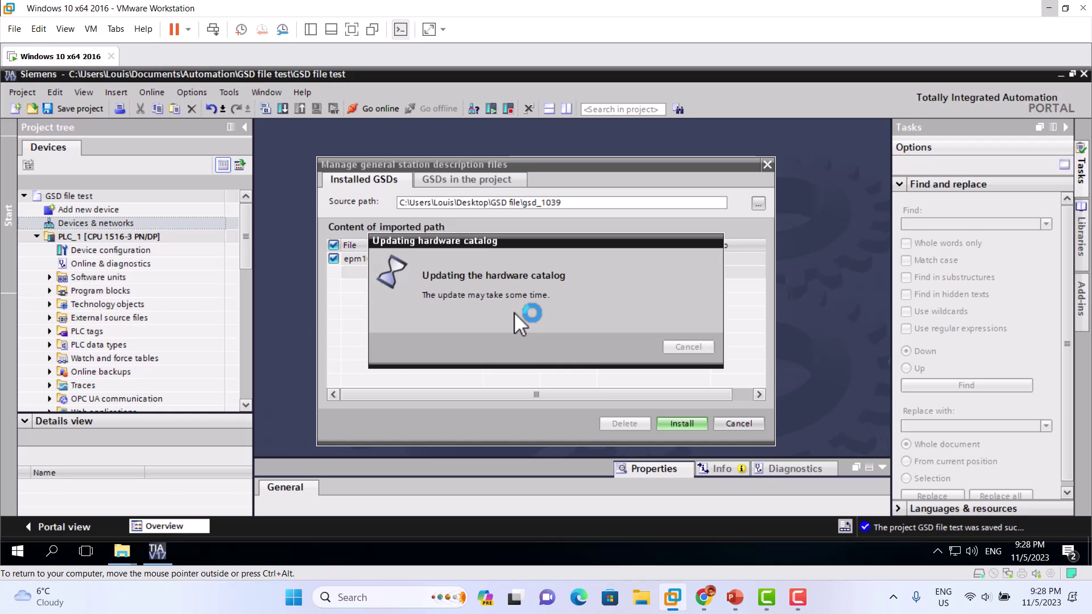
{"action": "double_click", "coordinate": [53, 223]}
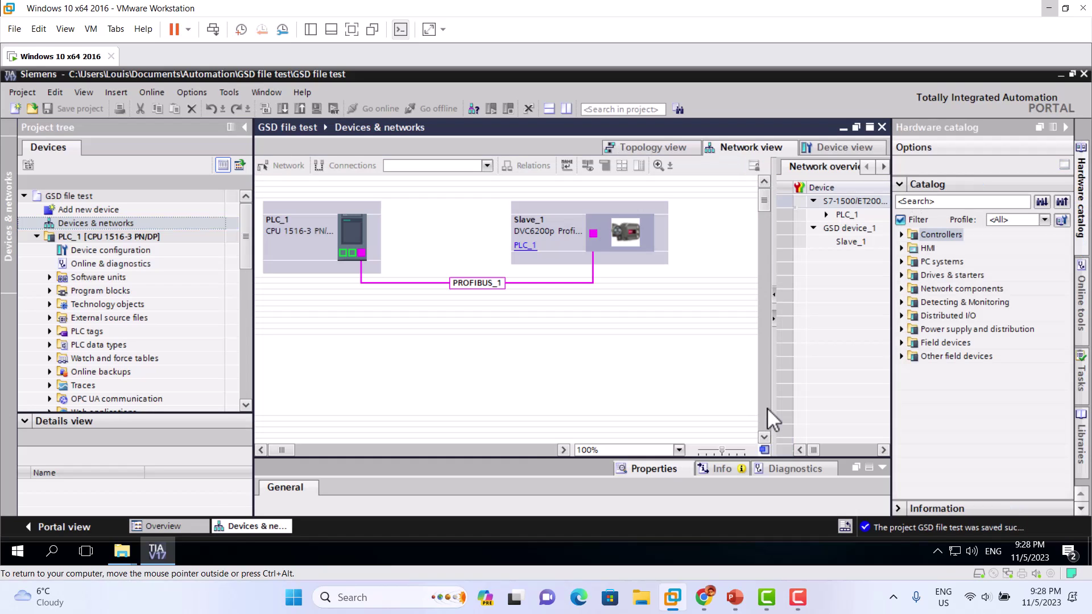
- Add Emerson's 644 Profibus PA as Slave_2 and wire its port to Slave_1's PROFIBUS port
{"action": "left_click", "coordinate": [902, 357]}
{"action": "left_click", "coordinate": [913, 411]}
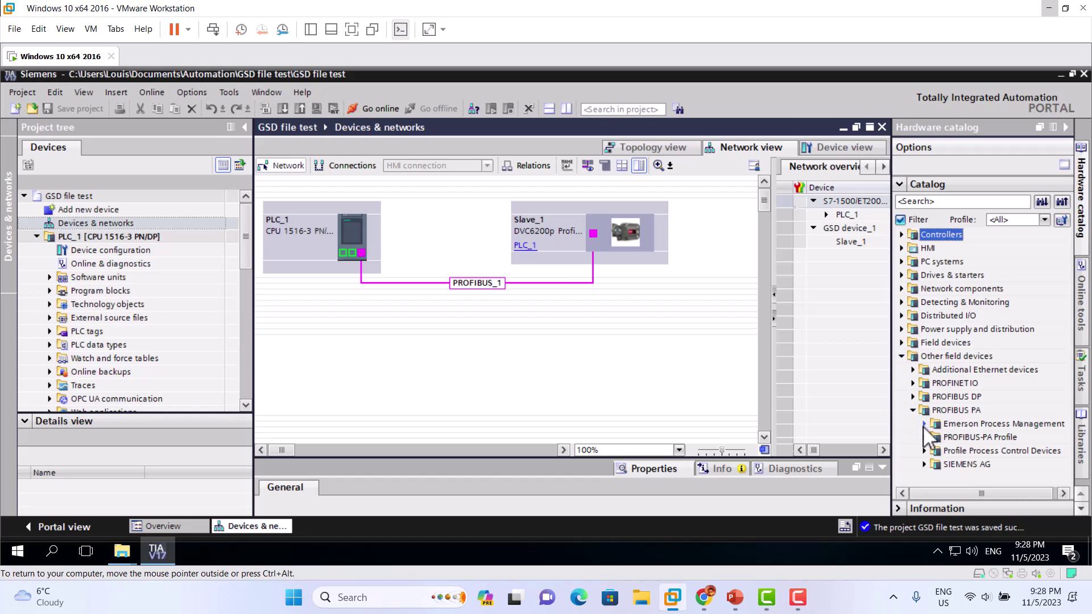
{"action": "left_click", "coordinate": [925, 424]}
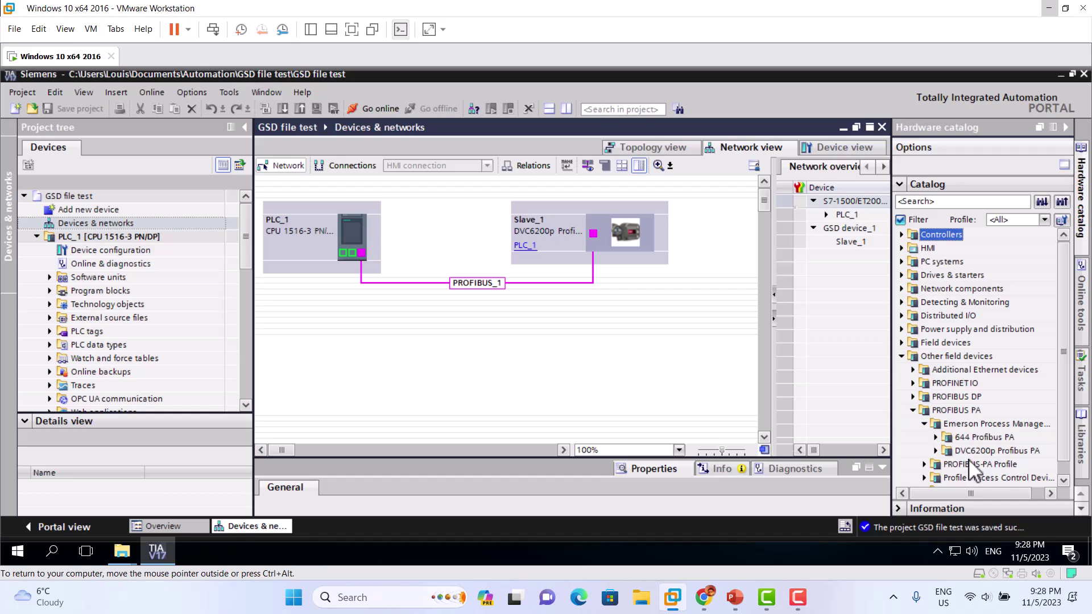
{"action": "left_click", "coordinate": [936, 437]}
{"action": "left_click_drag", "start_coordinate": [974, 452], "coordinate": [698, 251]}
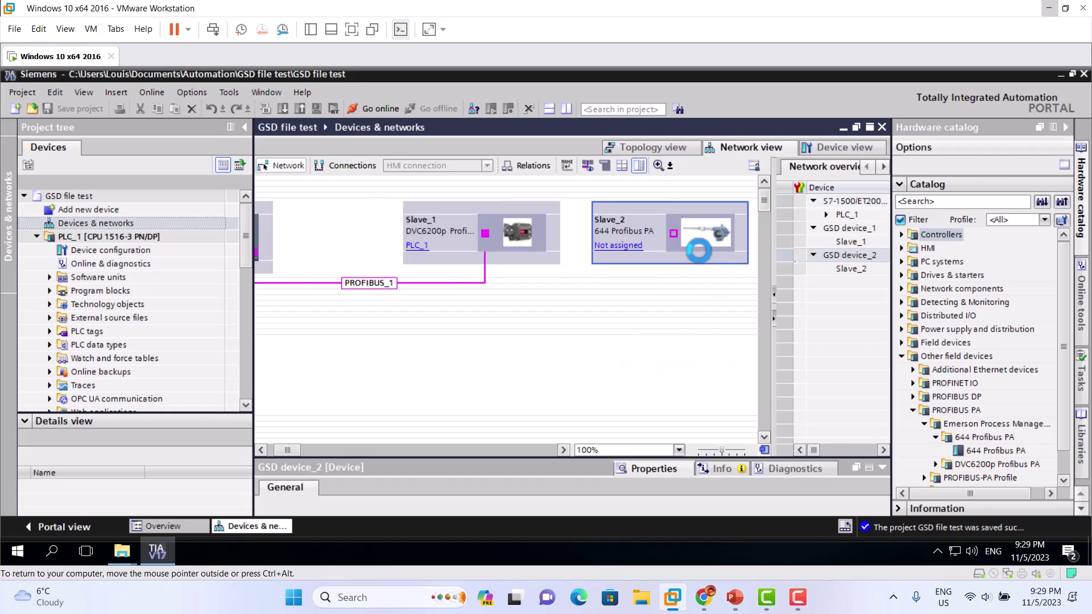
{"action": "left_click_drag", "start_coordinate": [674, 235], "coordinate": [486, 234]}
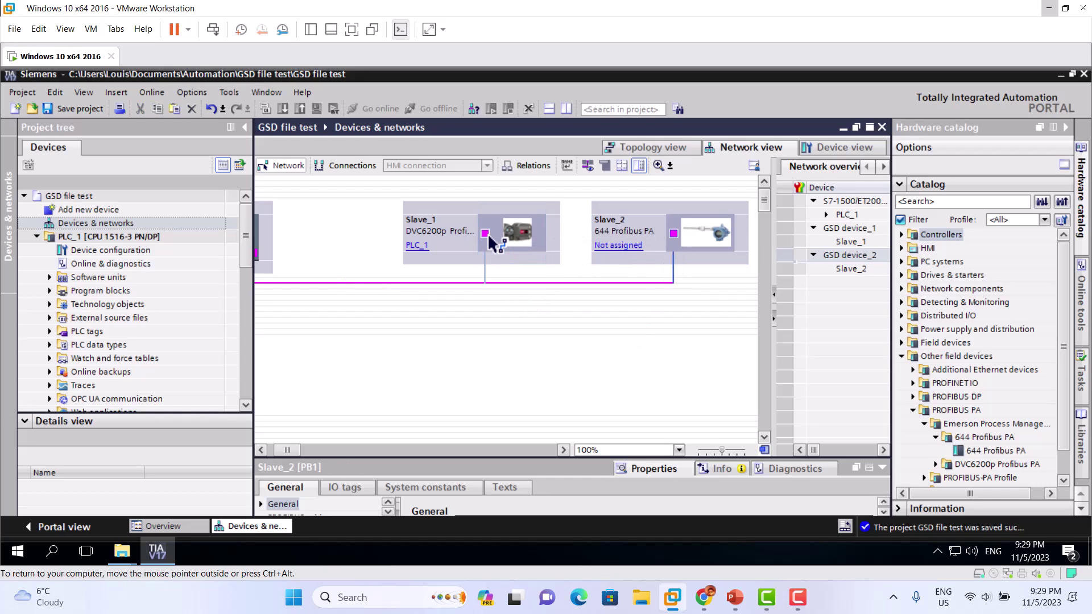
{"action": "left_click", "coordinate": [566, 353]}
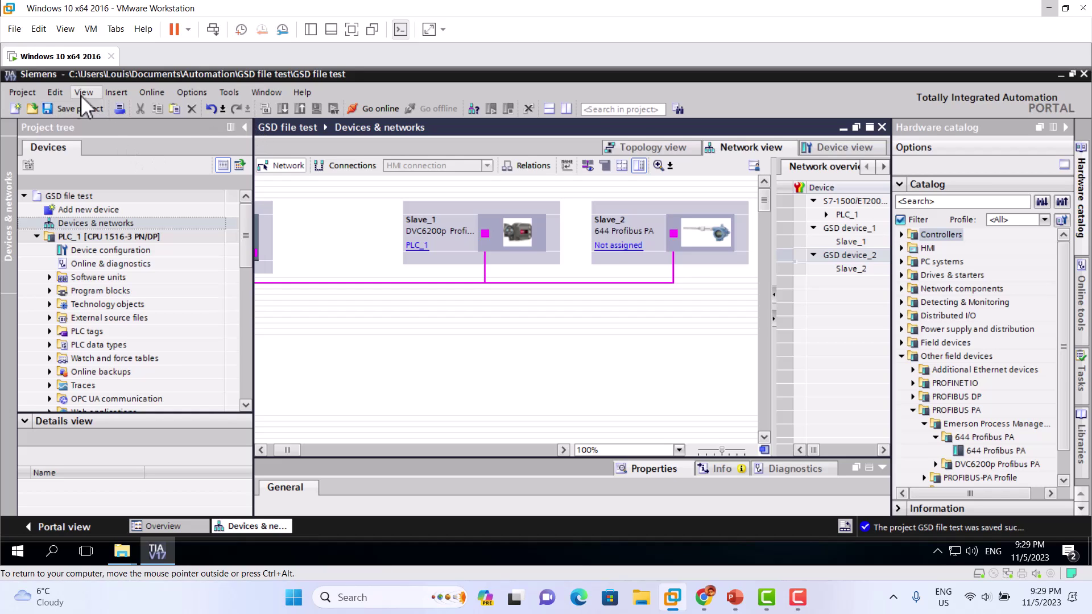
- Save the project and open the GSD file manager to choose a new source folder
{"action": "left_click", "coordinate": [70, 110]}
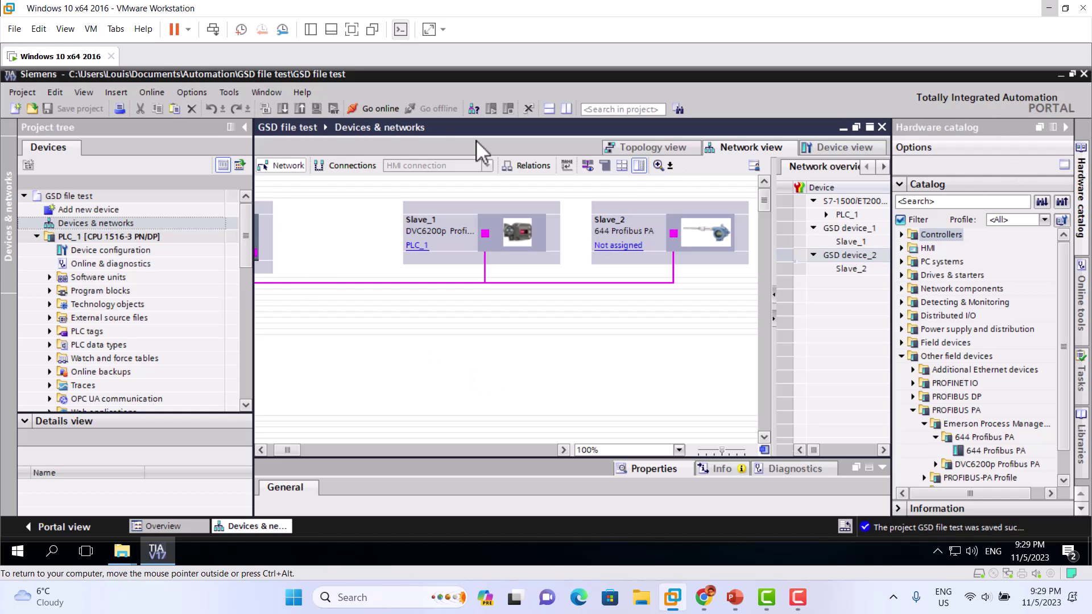
{"action": "left_click", "coordinate": [192, 92]}
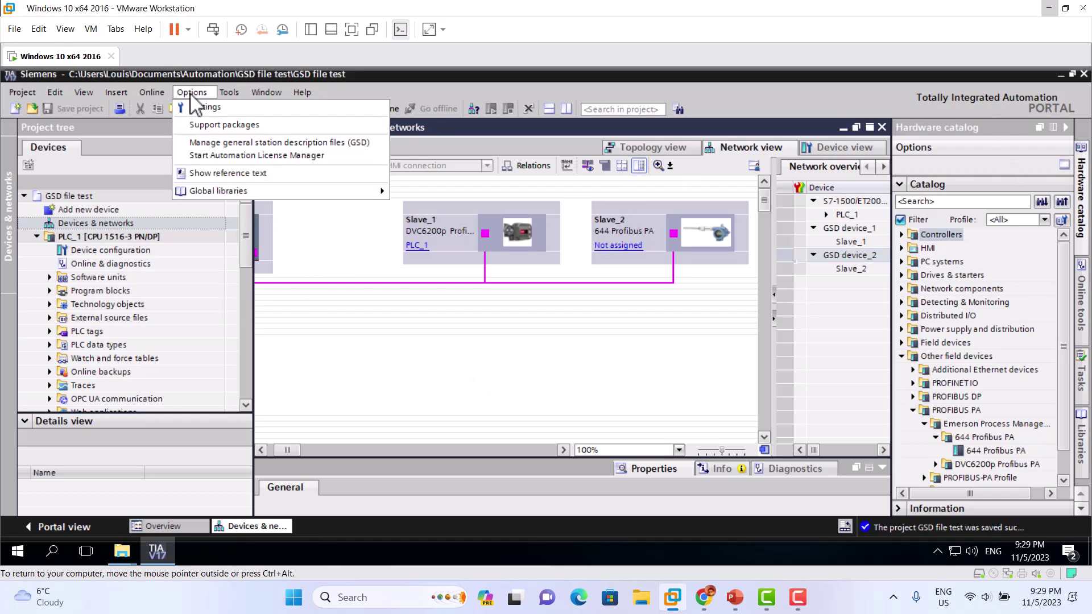
{"action": "left_click", "coordinate": [235, 143]}
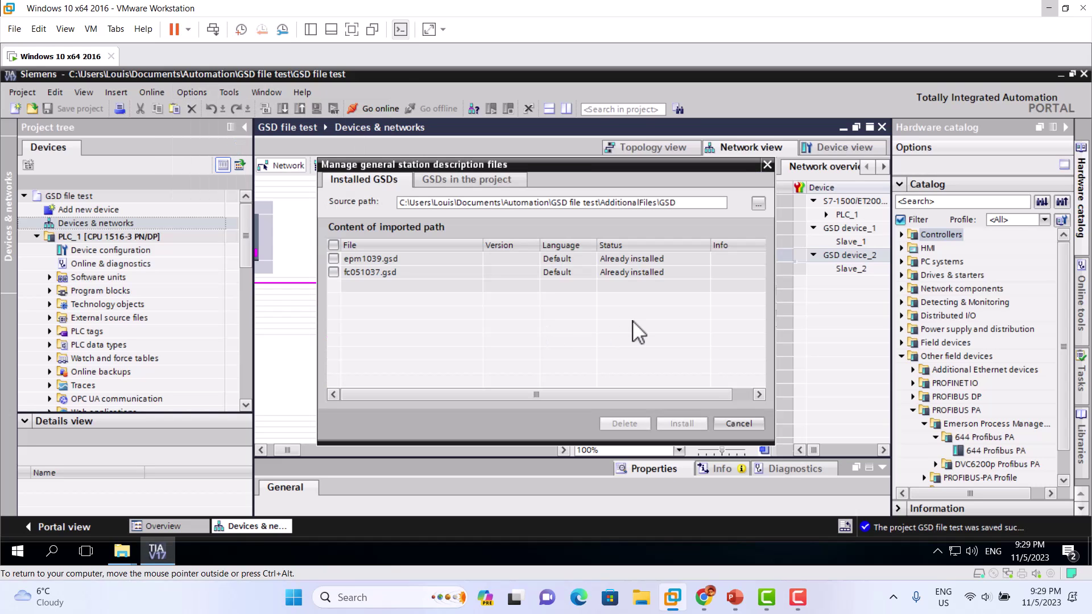
{"action": "left_click", "coordinate": [759, 203]}
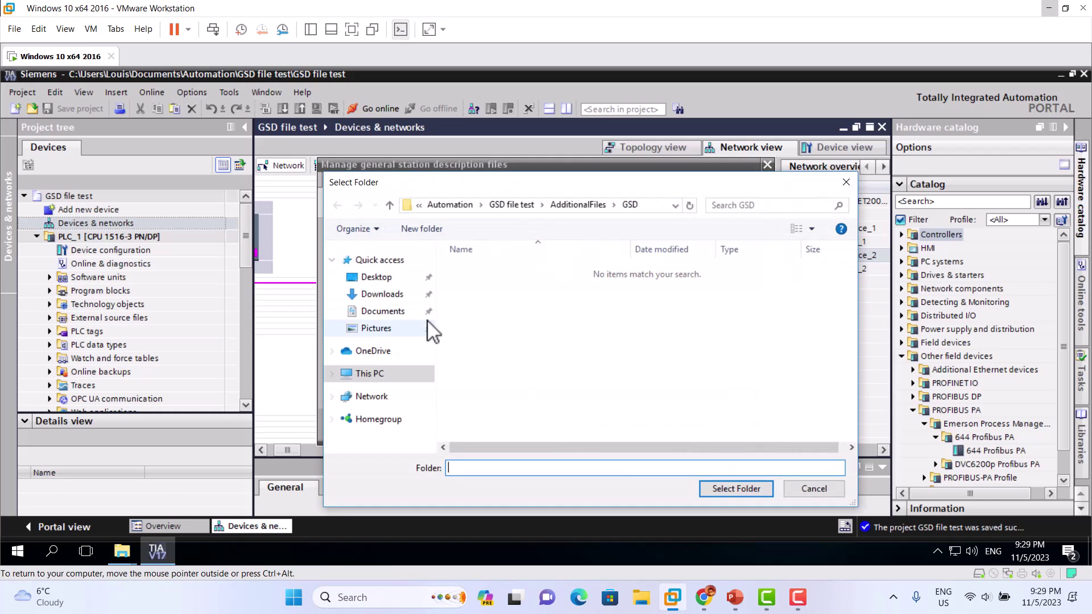
- Install the GSD file from the Desktop\GSD file\E+H\gsd_1505 folder
{"action": "left_click", "coordinate": [377, 278]}
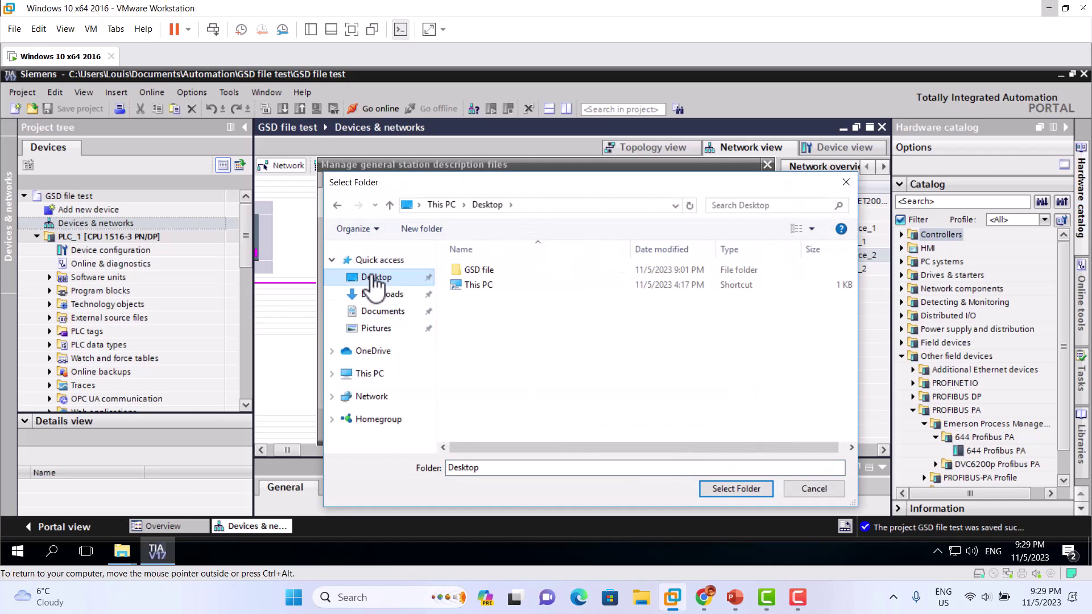
{"action": "double_click", "coordinate": [479, 270]}
{"action": "double_click", "coordinate": [473, 285]}
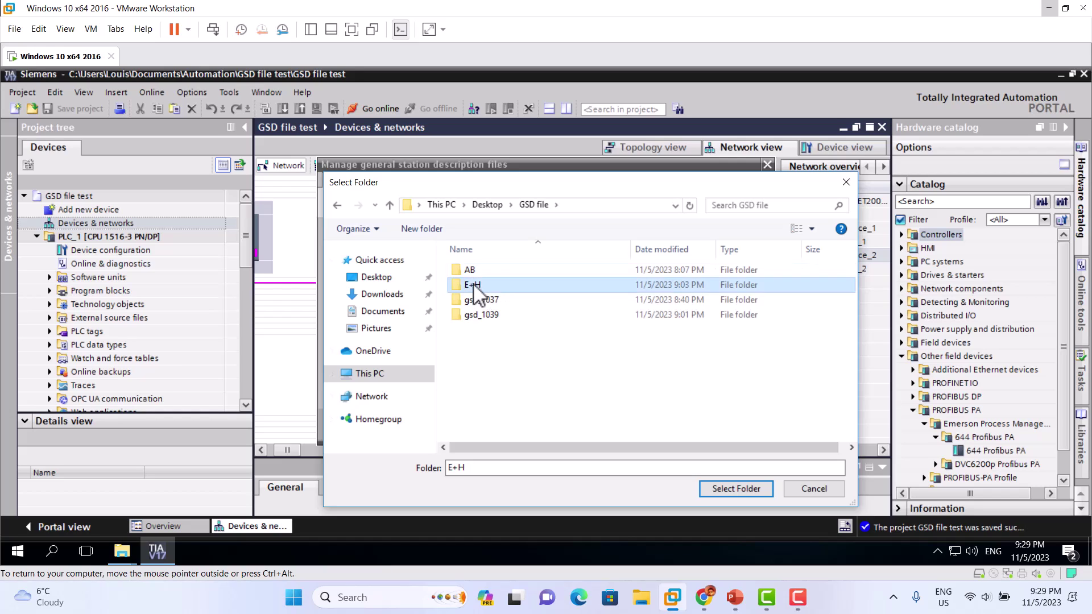
{"action": "left_click", "coordinate": [484, 272]}
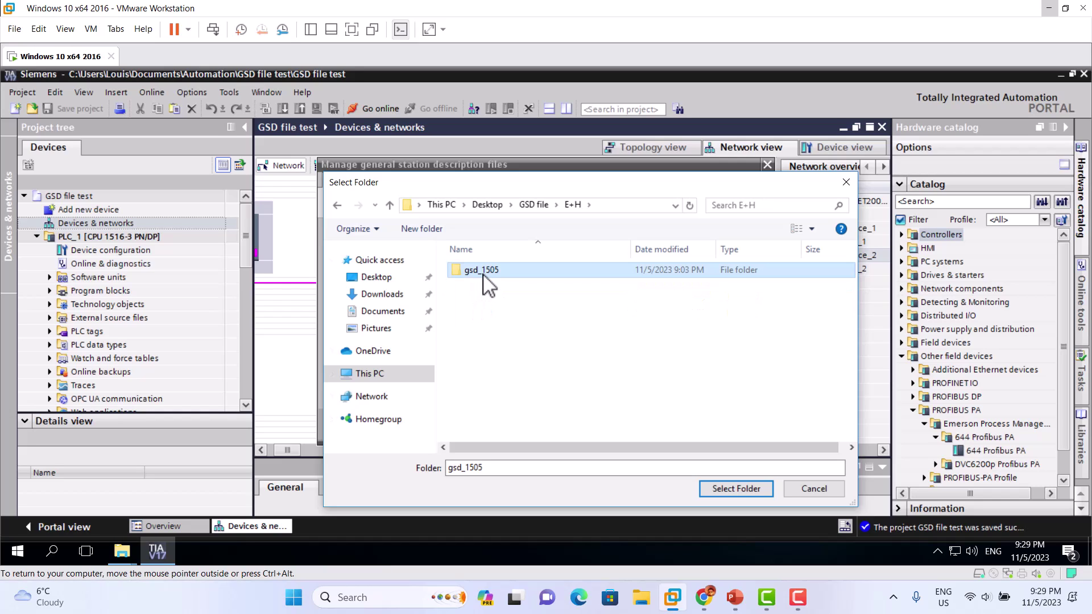
{"action": "left_click", "coordinate": [732, 492]}
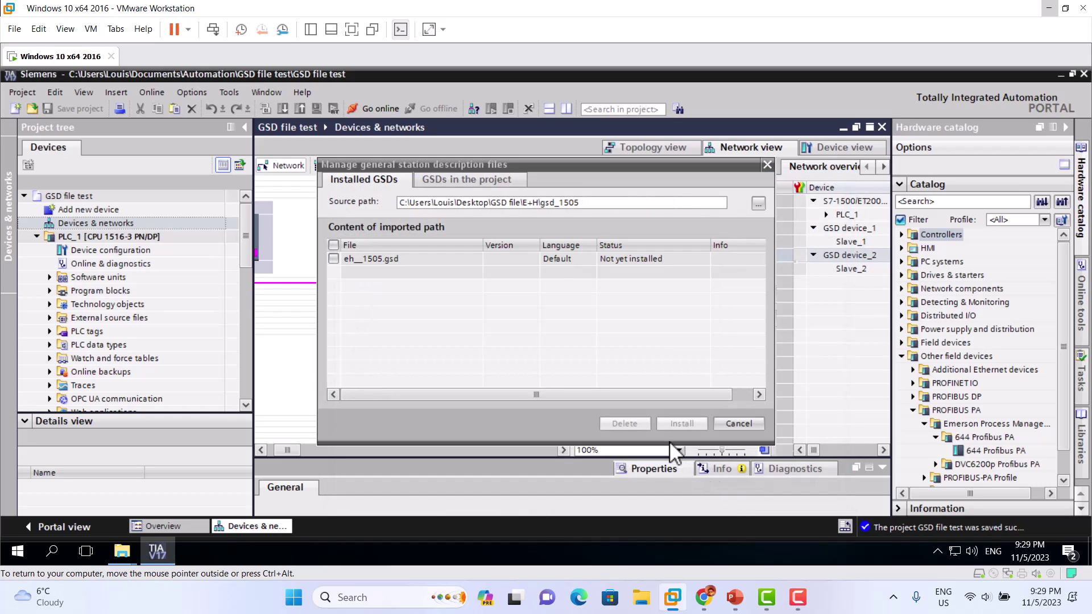
{"action": "left_click", "coordinate": [333, 244]}
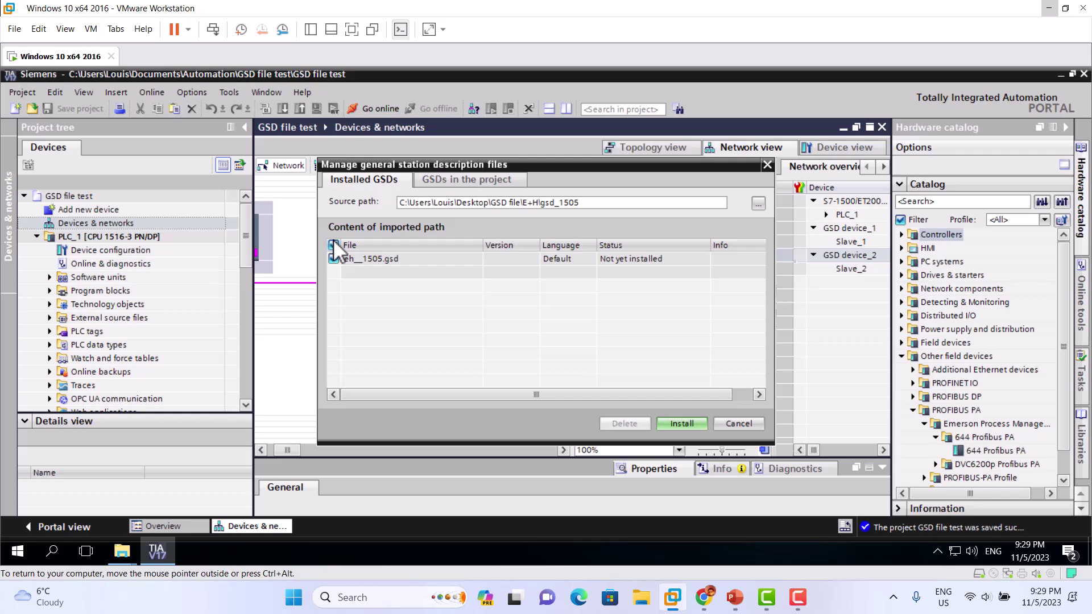
{"action": "left_click", "coordinate": [680, 424]}
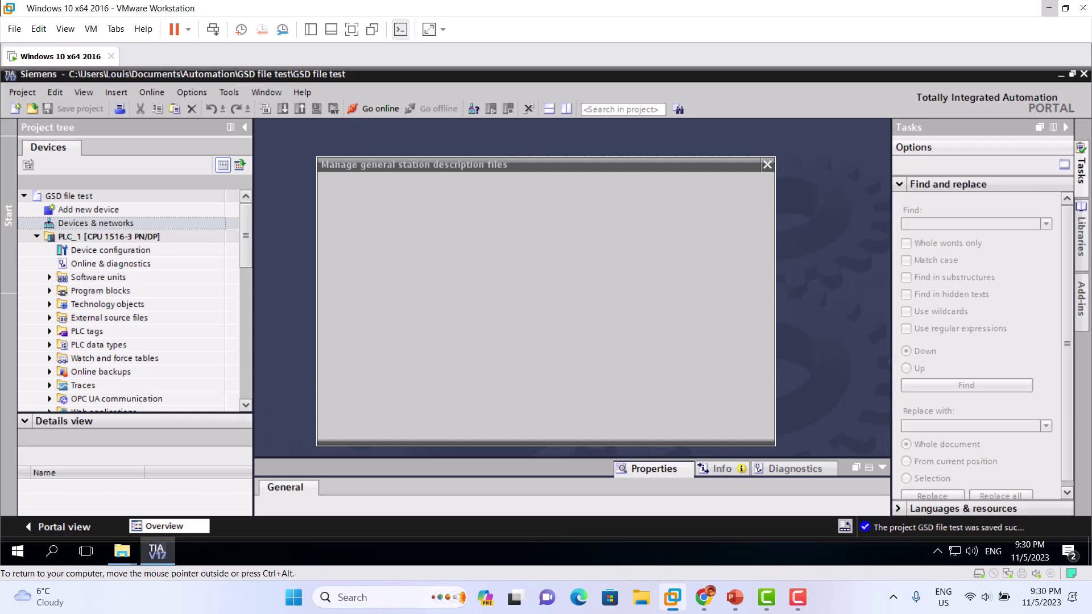
- Reopen Devices & networks and expand the catalog to PROFIBUS DP > General > Endress+Hauser > Promag 33,35
{"action": "left_click", "coordinate": [76, 224]}
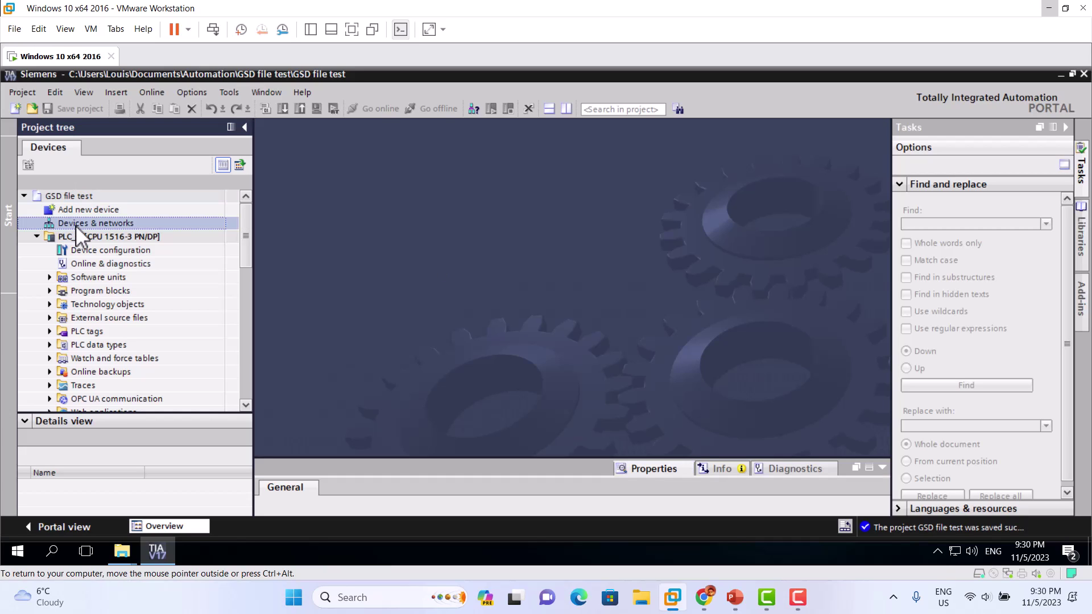
{"action": "double_click", "coordinate": [76, 224]}
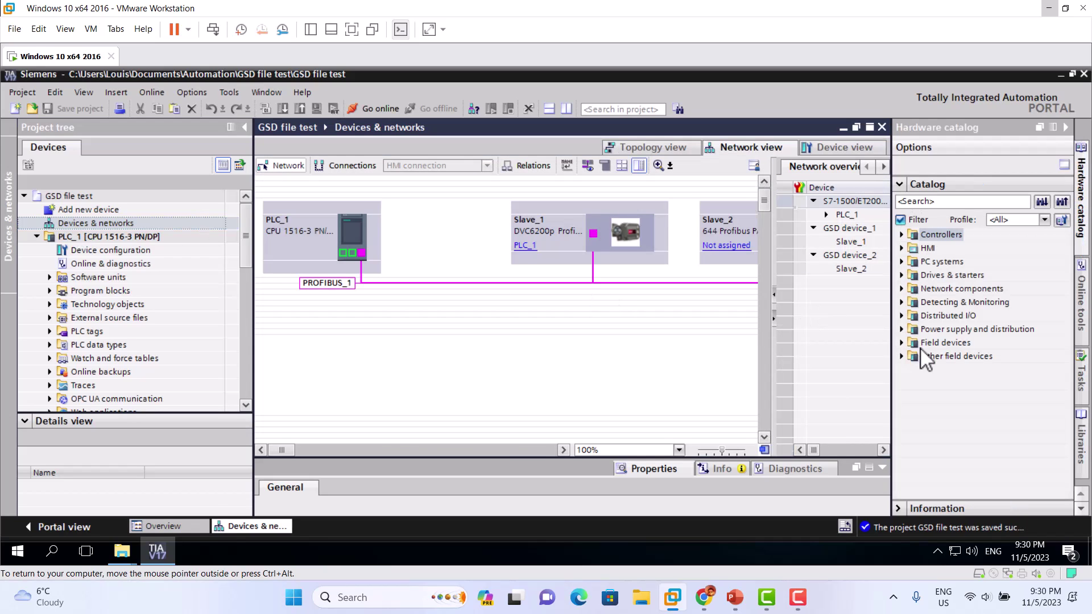
{"action": "left_click", "coordinate": [902, 356]}
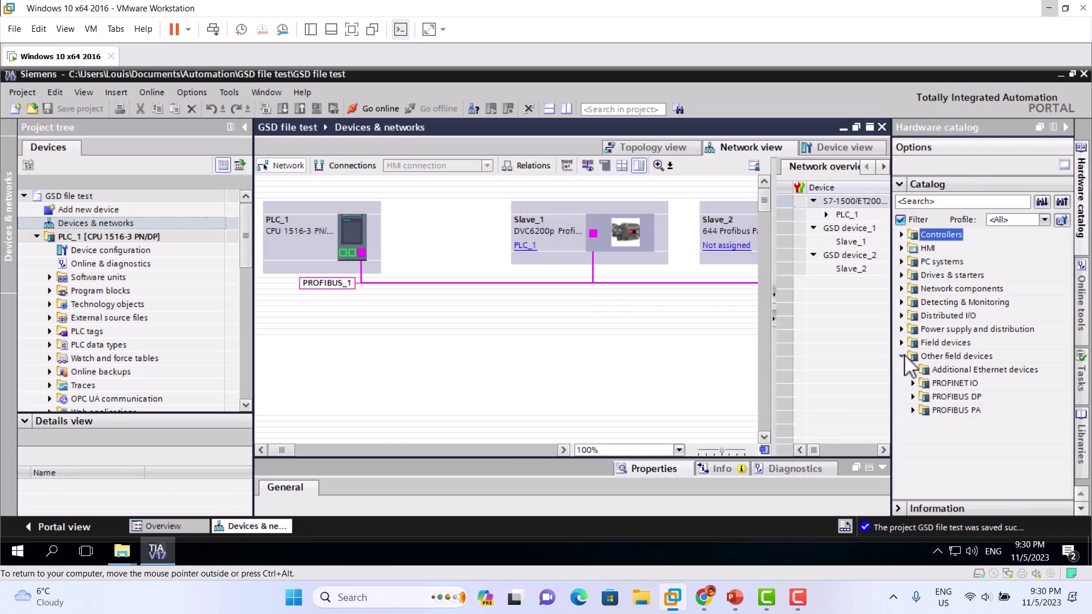
{"action": "left_click", "coordinate": [913, 396]}
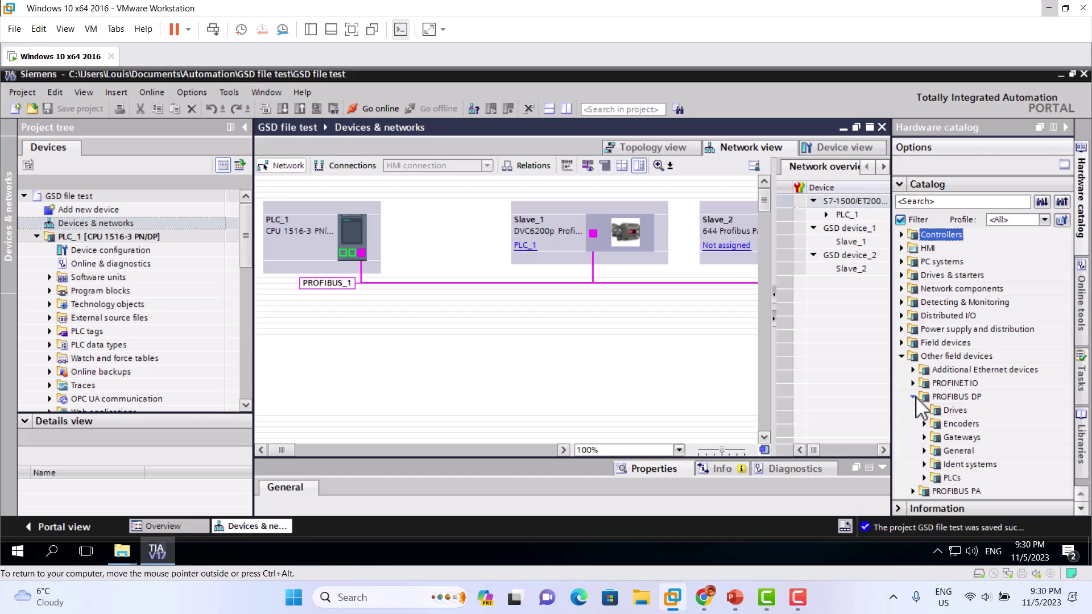
{"action": "left_click", "coordinate": [925, 451]}
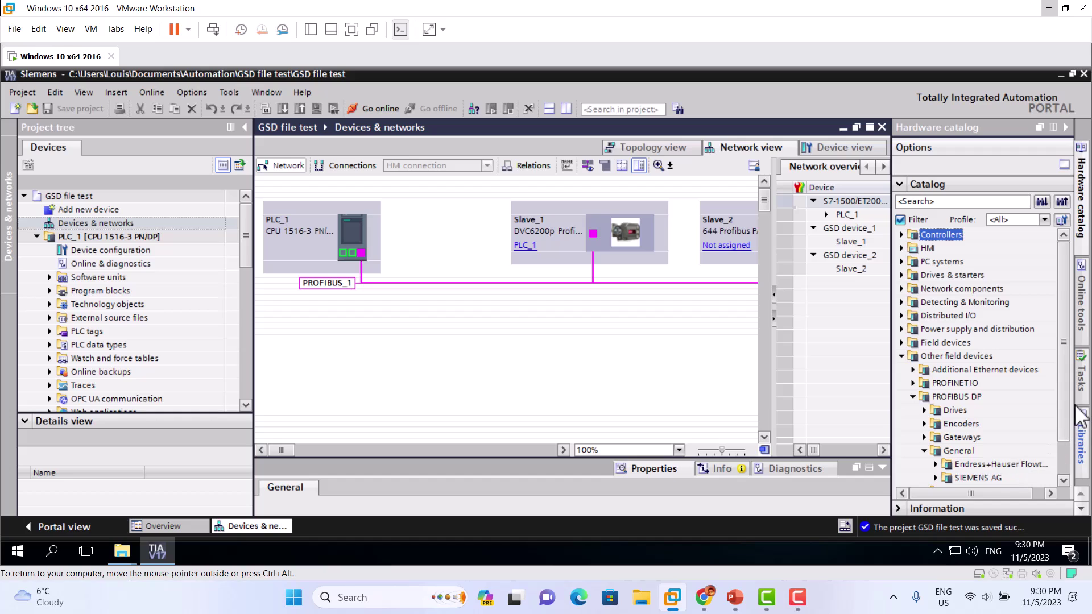
{"action": "scroll", "coordinate": [1061, 444], "scroll_direction": "down", "scroll_amount": 1}
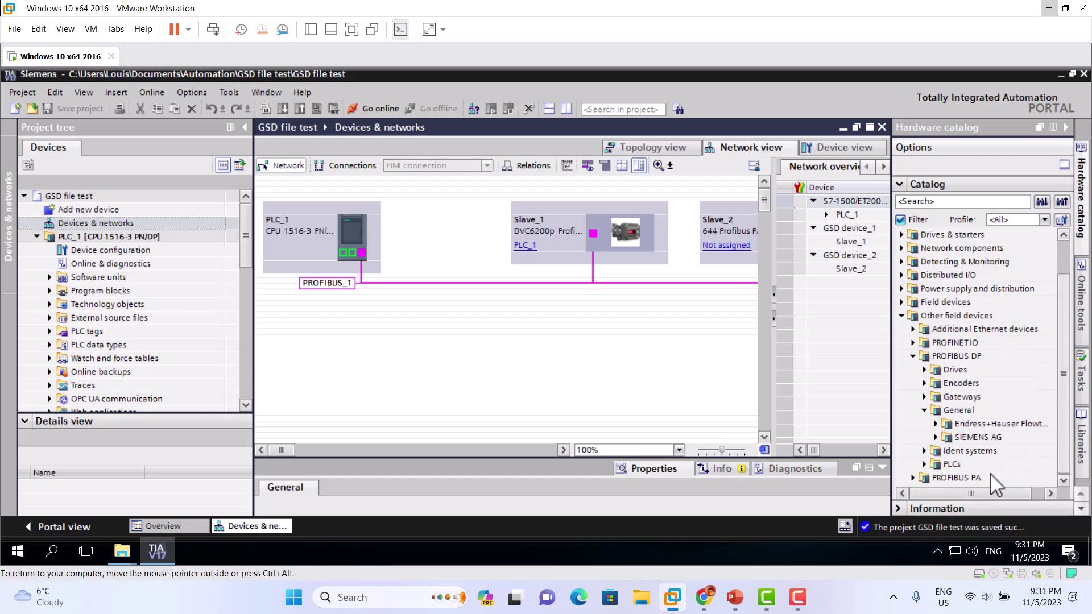
{"action": "left_click", "coordinate": [936, 424]}
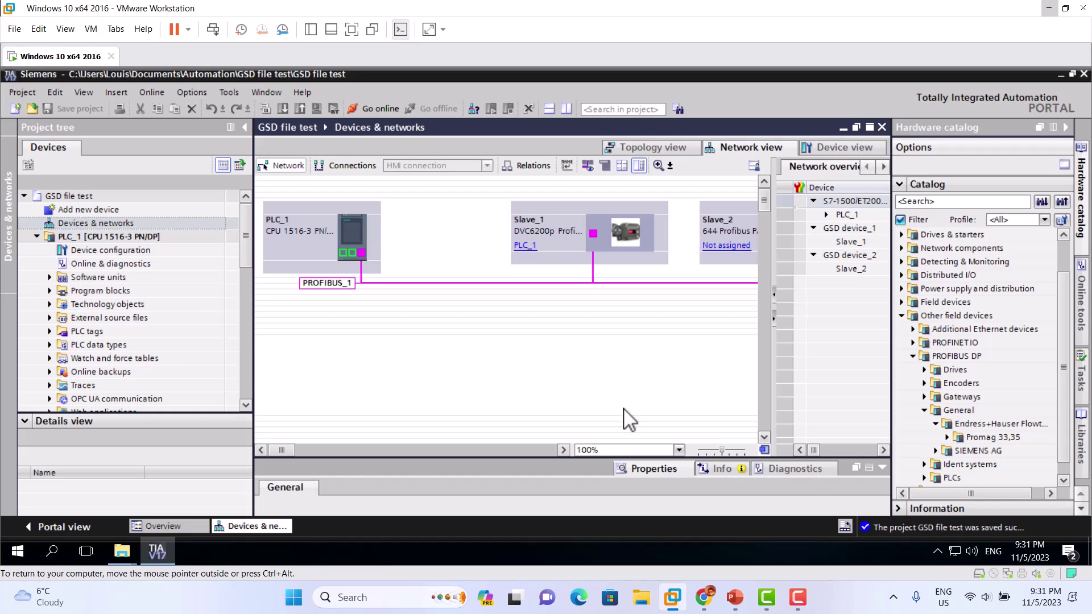
{"action": "left_click", "coordinate": [948, 438]}
{"action": "left_click", "coordinate": [948, 438]}
{"action": "left_click", "coordinate": [947, 438]}
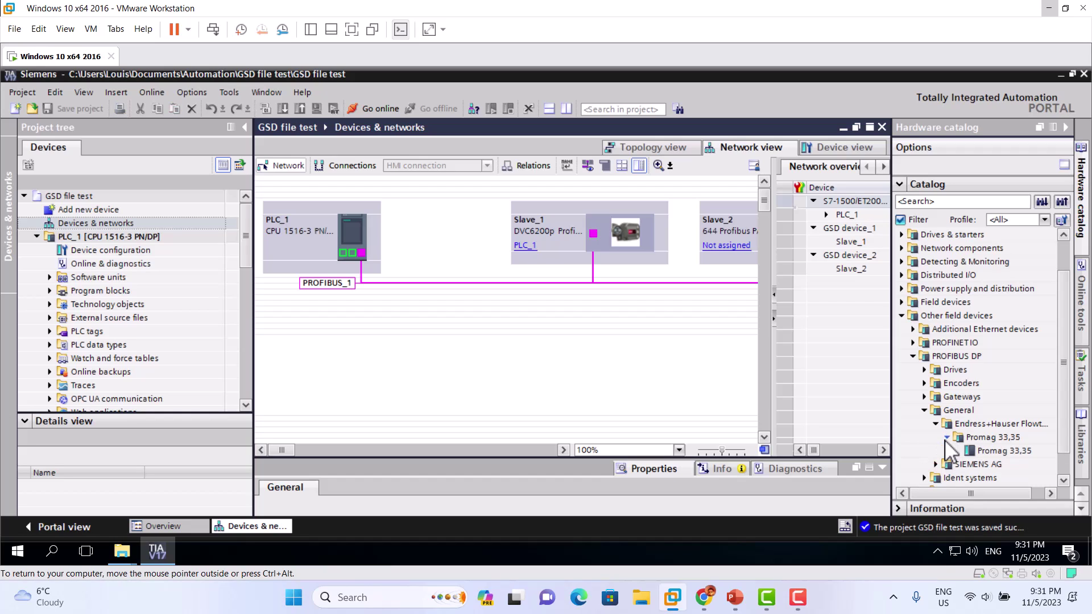
- Place a Promag 33,35 as Slave_3 below the PLC and connect it to the PROFIBUS_1 line
{"action": "left_click_drag", "start_coordinate": [986, 450], "coordinate": [466, 366]}
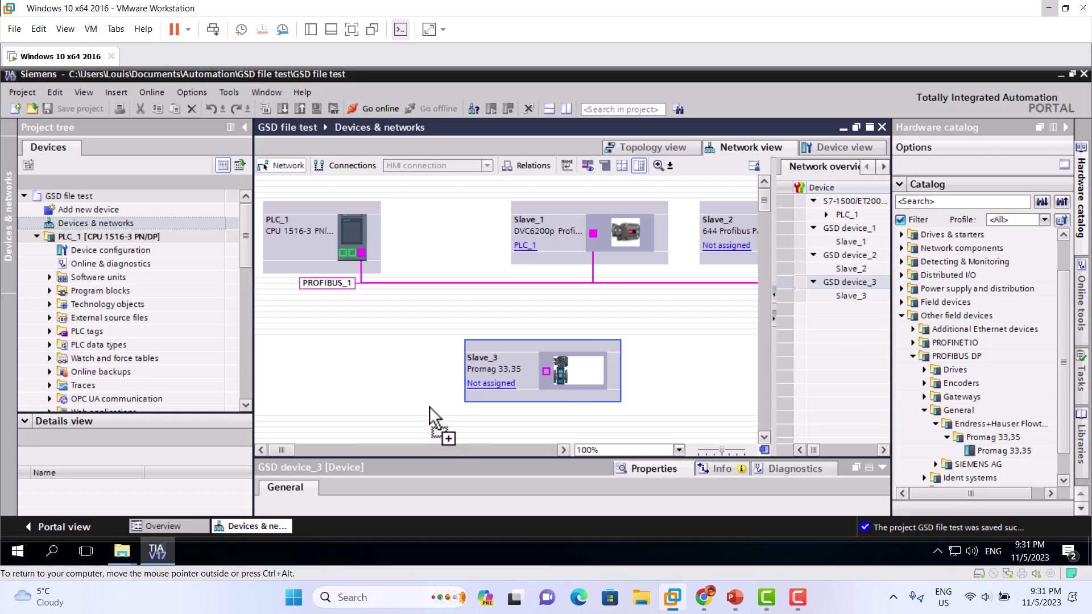
{"action": "left_click_drag", "start_coordinate": [546, 372], "coordinate": [364, 262]}
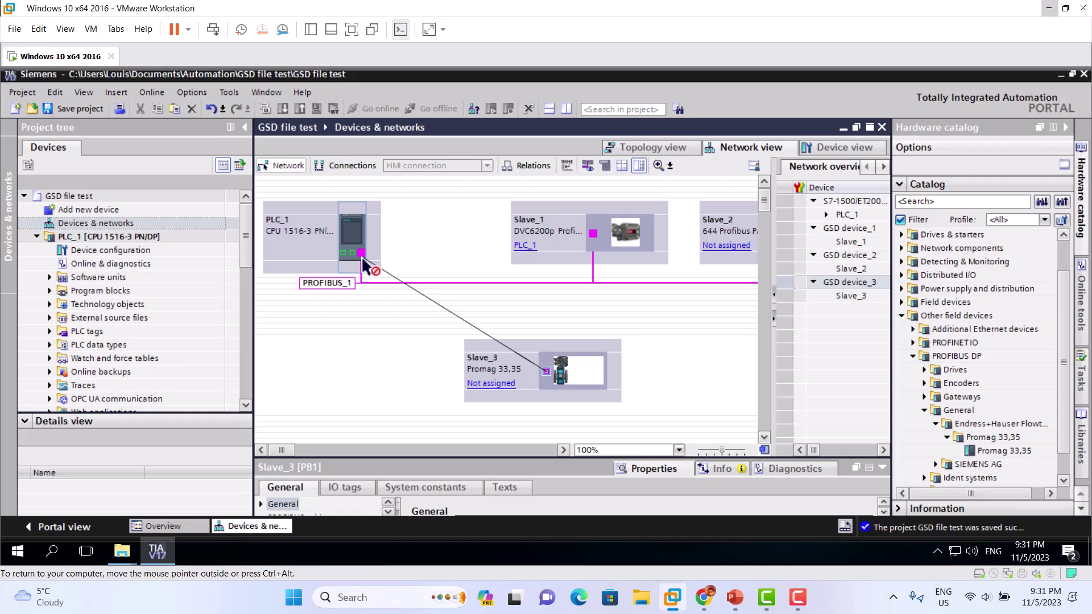
{"action": "left_click_drag", "start_coordinate": [364, 261], "coordinate": [364, 262]}
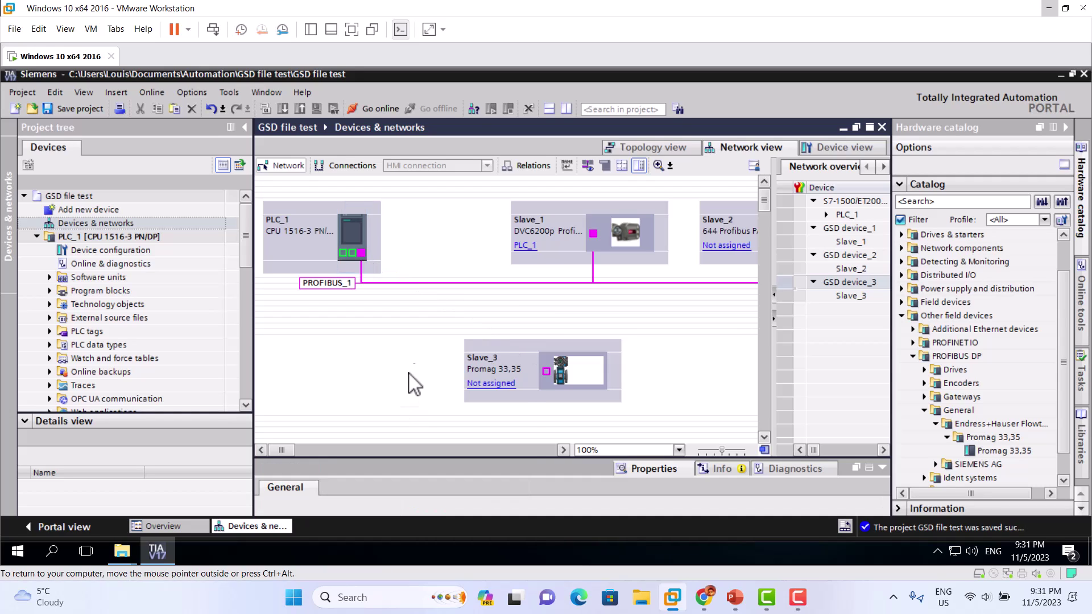
{"action": "left_click", "coordinate": [369, 270]}
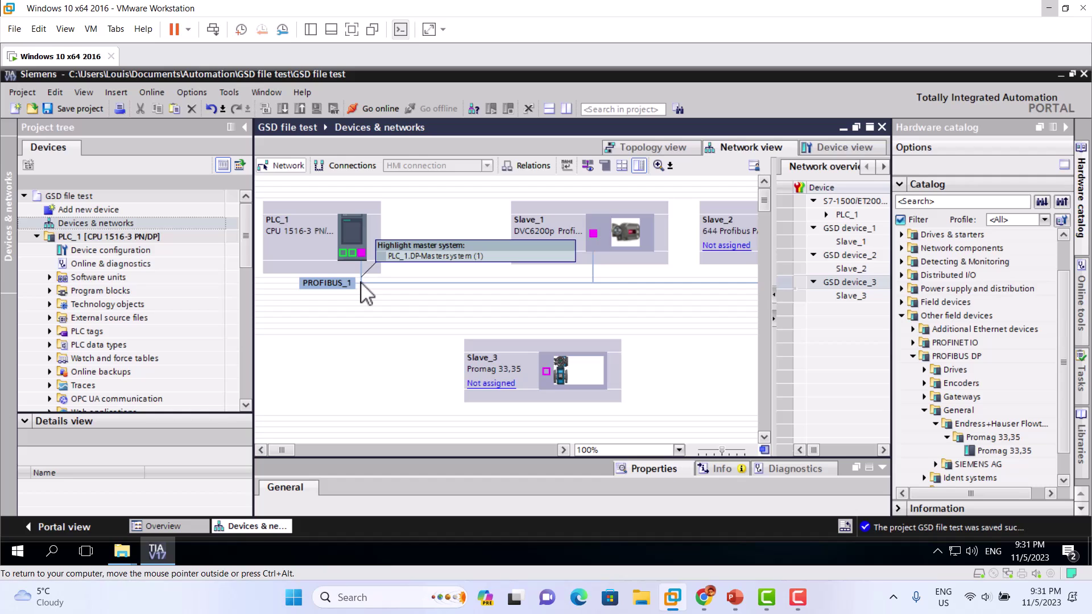
{"action": "left_click_drag", "start_coordinate": [363, 283], "coordinate": [547, 373]}
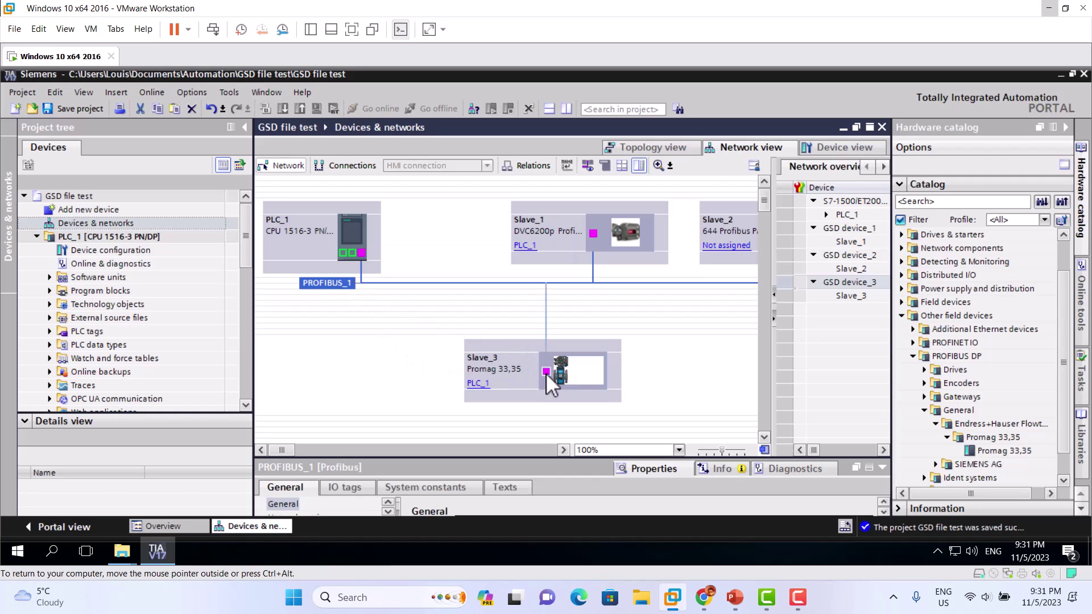
{"action": "left_click", "coordinate": [372, 398]}
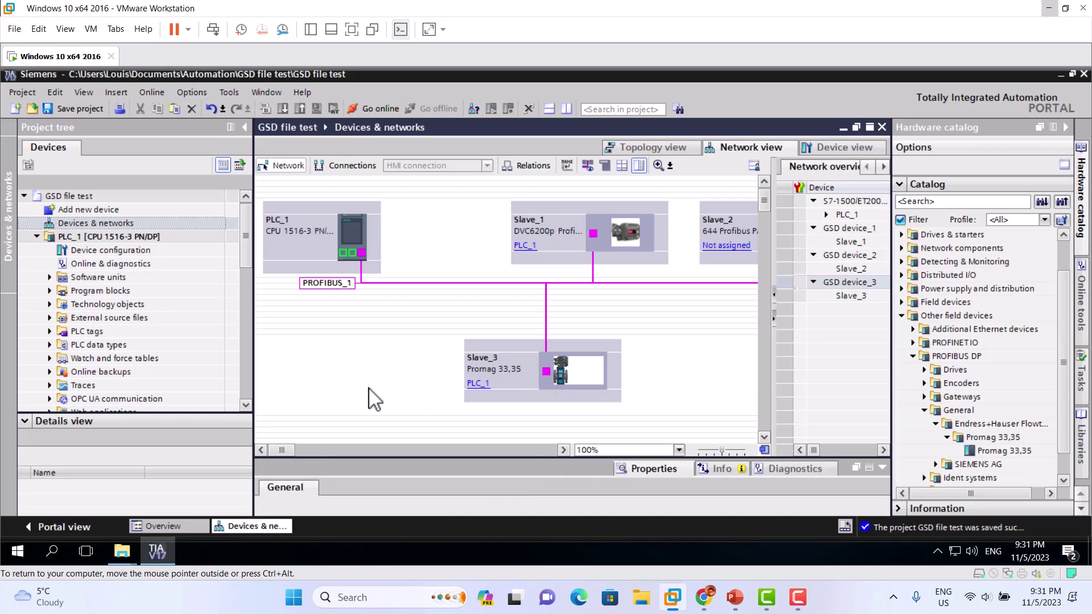